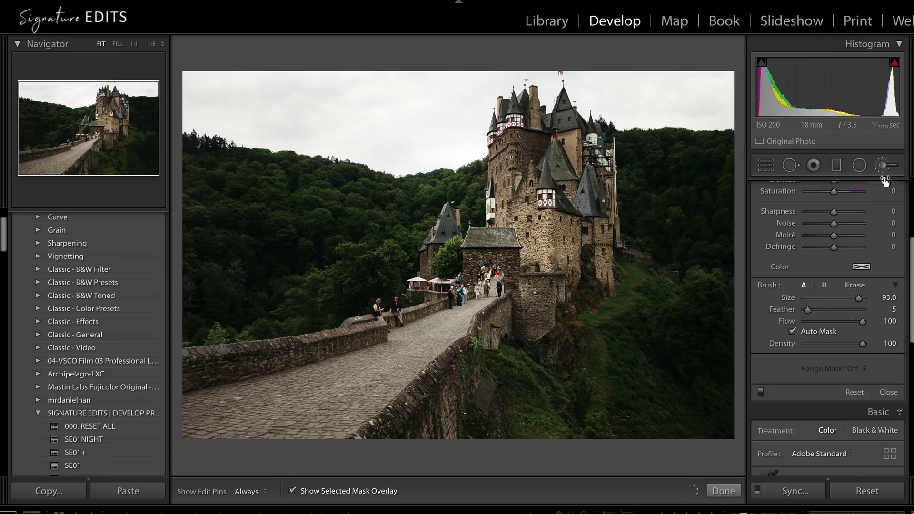
# Step: Open the Adjustment Brush with Auto Mask and shrink its size to 12.6
pyautogui.click(884, 167)
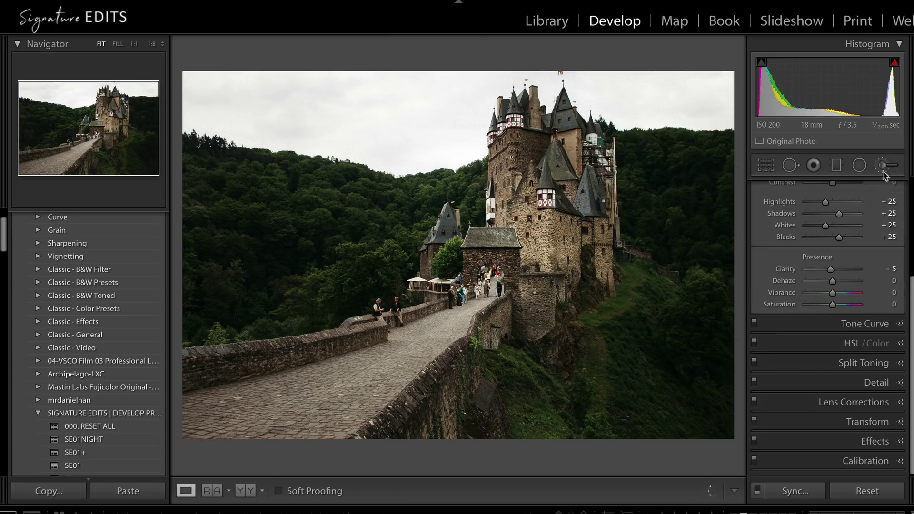
pyautogui.click(884, 166)
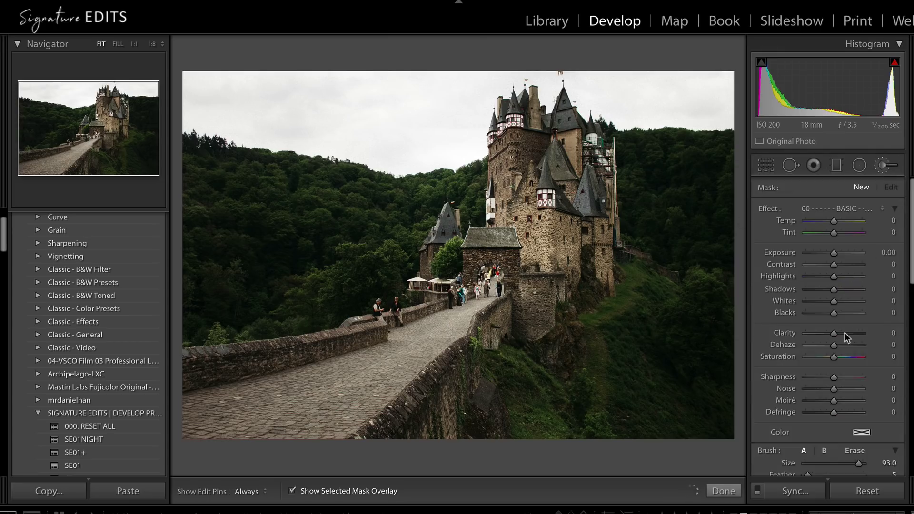
pyautogui.scroll(-3, 846, 338)
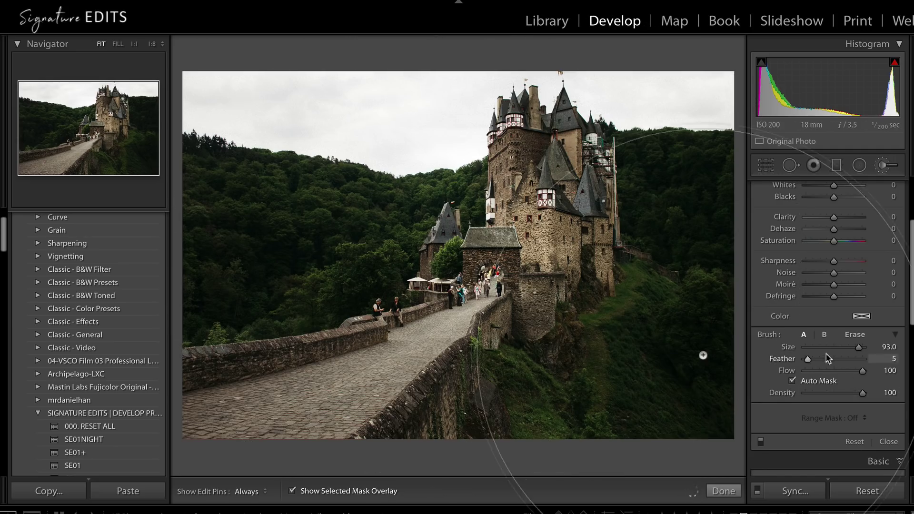
pyautogui.click(812, 348)
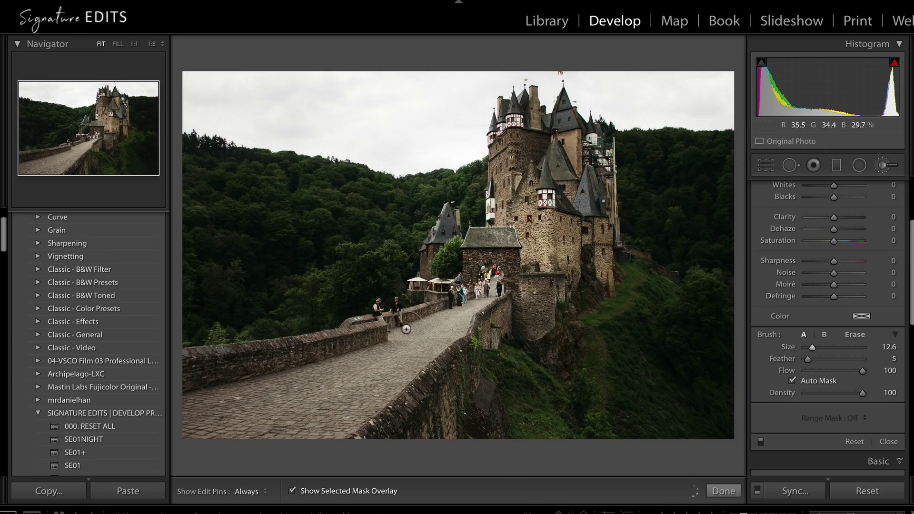
pyautogui.press('h')
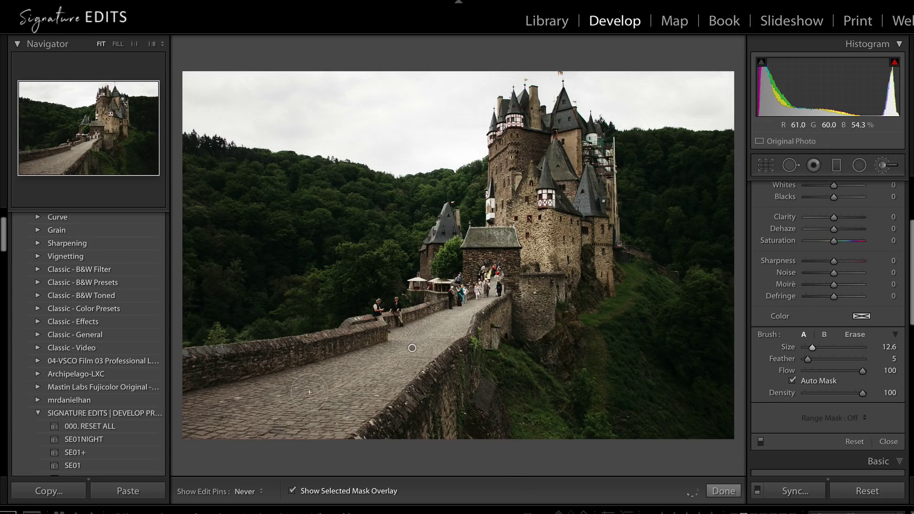
# Step: Auto-mask the cobbled path from the bottom-left up toward the gatehouse
pyautogui.moveTo(421, 342)
pyautogui.mouseDown()
pyautogui.moveTo(247, 424)
pyautogui.moveTo(260, 419)
pyautogui.moveTo(317, 389)
pyautogui.moveTo(196, 426)
pyautogui.moveTo(292, 399)
pyautogui.mouseUp()
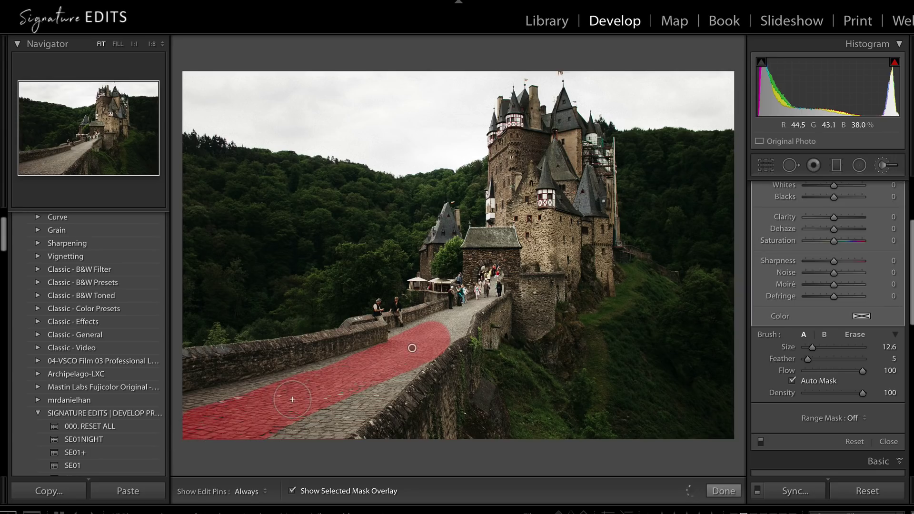
pyautogui.press('o')
pyautogui.press('h')
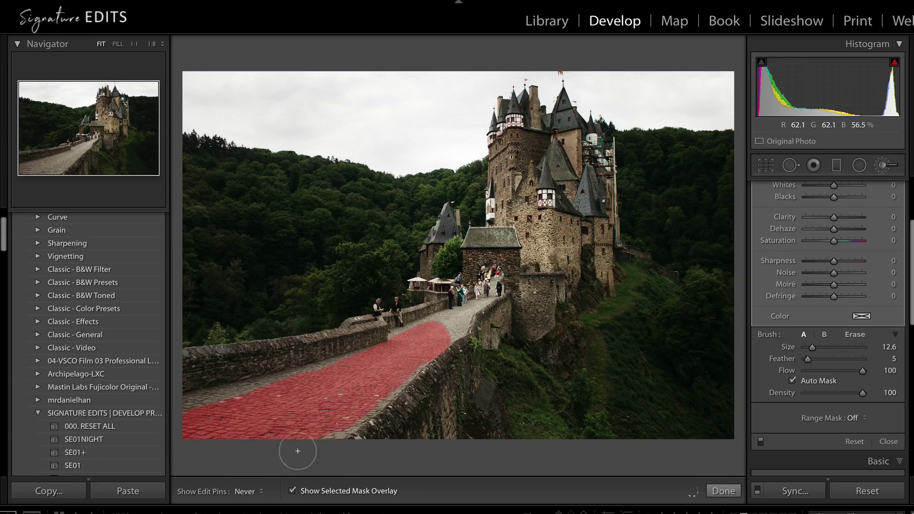
pyautogui.moveTo(362, 345); pyautogui.dragTo(385, 336)
pyautogui.moveTo(209, 399); pyautogui.dragTo(281, 381)
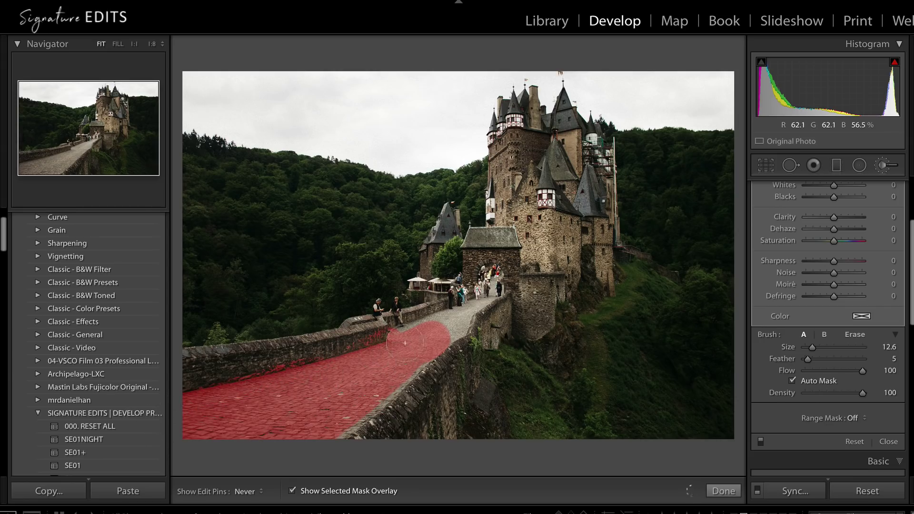
pyautogui.moveTo(398, 337); pyautogui.dragTo(476, 308)
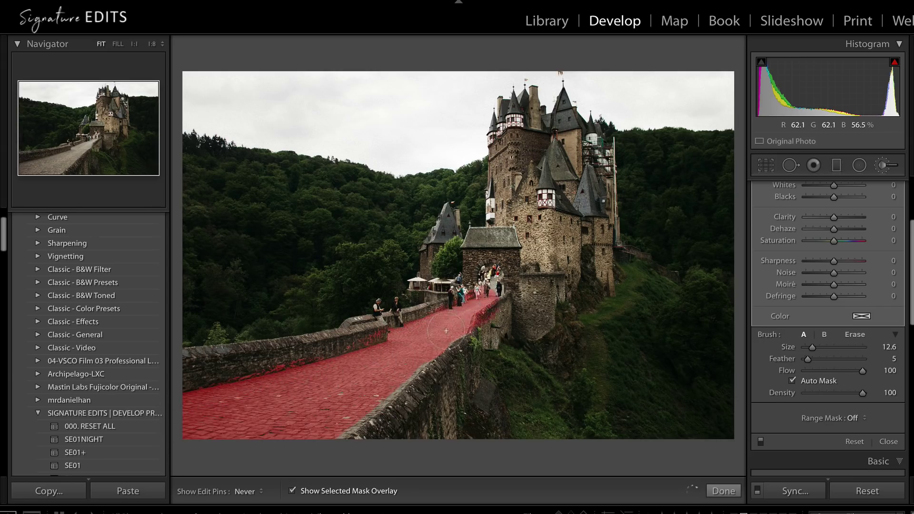
pyautogui.press('h')
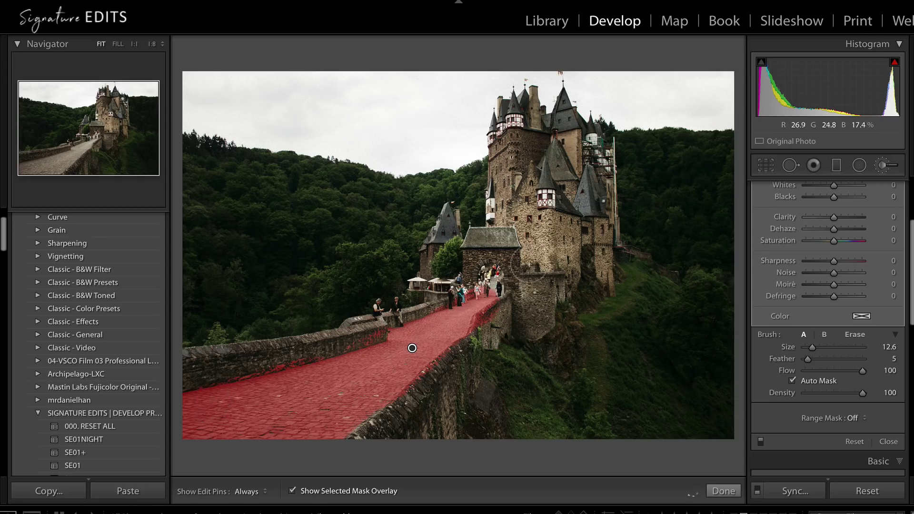
# Step: Add the castle gate, the wall below it and the right-hand tower wall to the mask
pyautogui.press('h')
pyautogui.moveTo(475, 256)
pyautogui.mouseDown()
pyautogui.moveTo(519, 259)
pyautogui.moveTo(528, 319)
pyautogui.moveTo(583, 276)
pyautogui.moveTo(540, 304)
pyautogui.moveTo(573, 241)
pyautogui.moveTo(538, 234)
pyautogui.moveTo(521, 204)
pyautogui.moveTo(524, 184)
pyautogui.mouseUp()
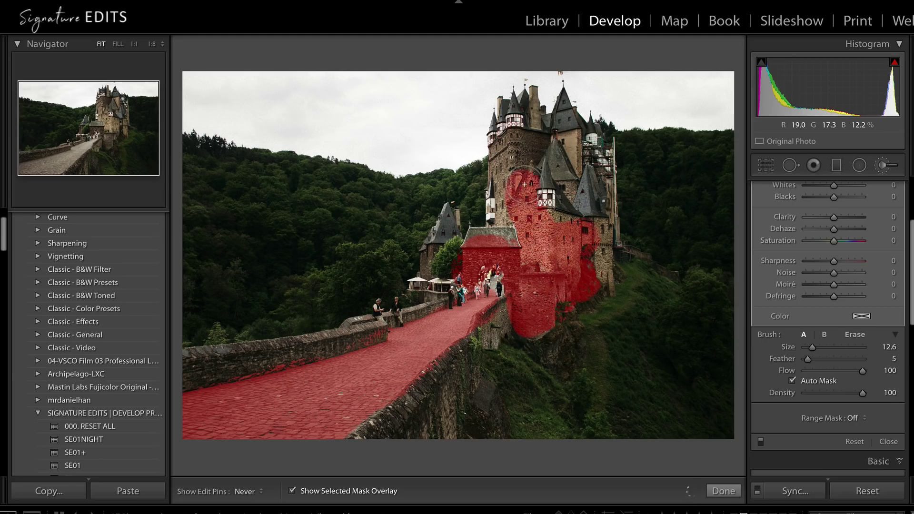
pyautogui.moveTo(561, 229)
pyautogui.mouseDown()
pyautogui.moveTo(592, 236)
pyautogui.moveTo(525, 287)
pyautogui.moveTo(600, 247)
pyautogui.moveTo(598, 269)
pyautogui.moveTo(611, 219)
pyautogui.moveTo(610, 199)
pyautogui.moveTo(596, 267)
pyautogui.moveTo(557, 248)
pyautogui.moveTo(532, 228)
pyautogui.moveTo(510, 144)
pyautogui.moveTo(503, 208)
pyautogui.moveTo(539, 141)
pyautogui.moveTo(532, 97)
pyautogui.mouseUp()
pyautogui.press('h')
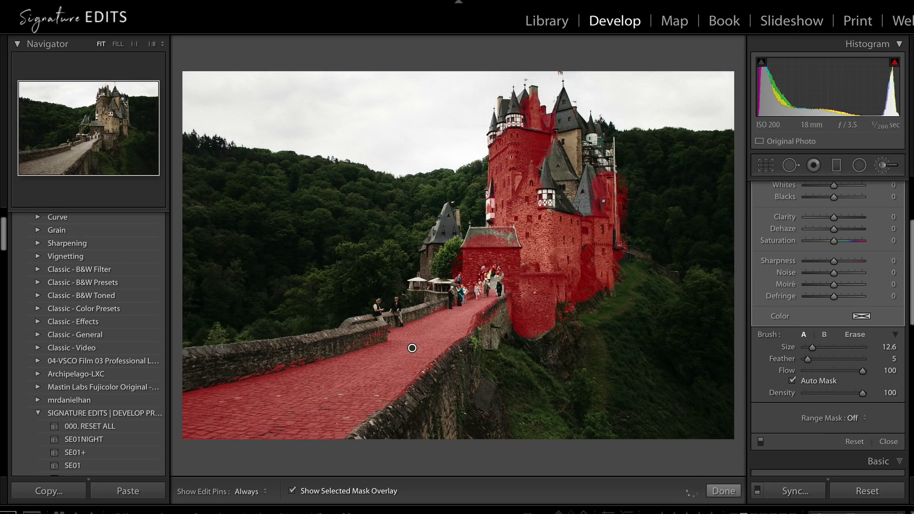
# Step: On the foggy mountain photo, drop the existing sky mask and brush the sky right of the peak
pyautogui.hotkey('ctrl', 'Right')
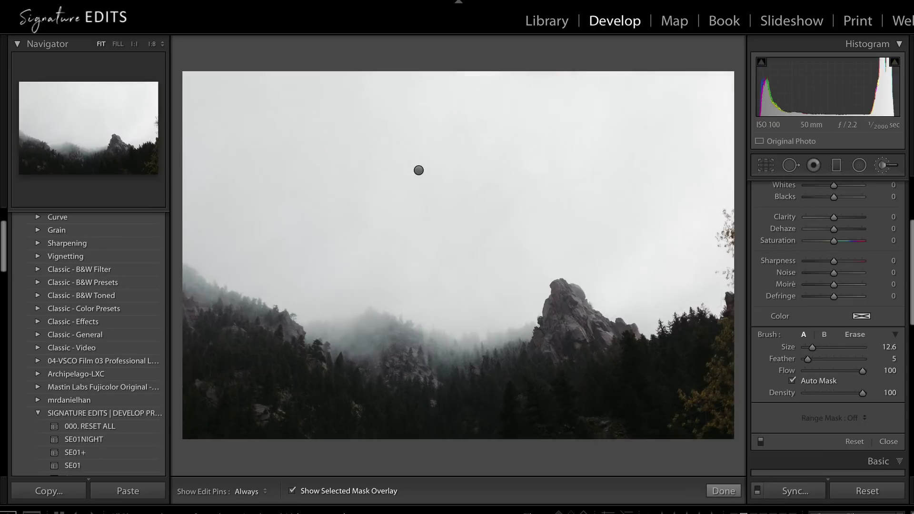
pyautogui.click(419, 170)
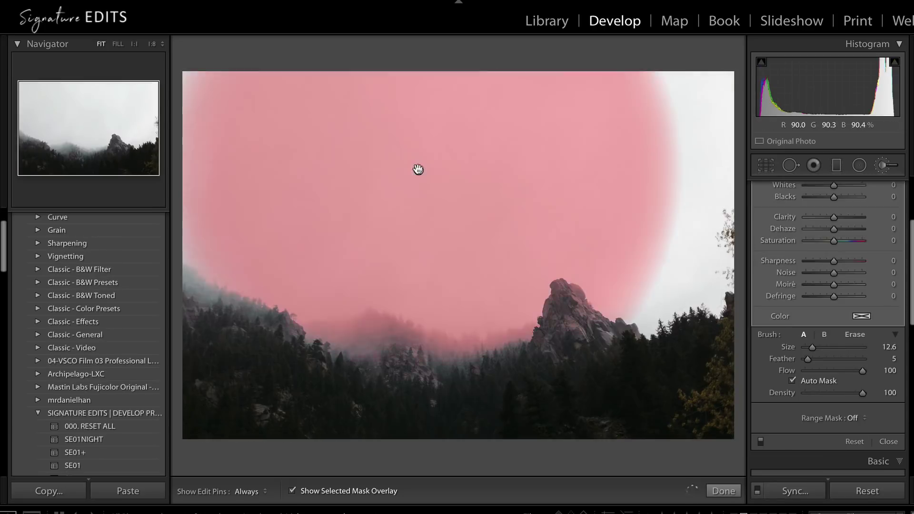
pyautogui.press('h')
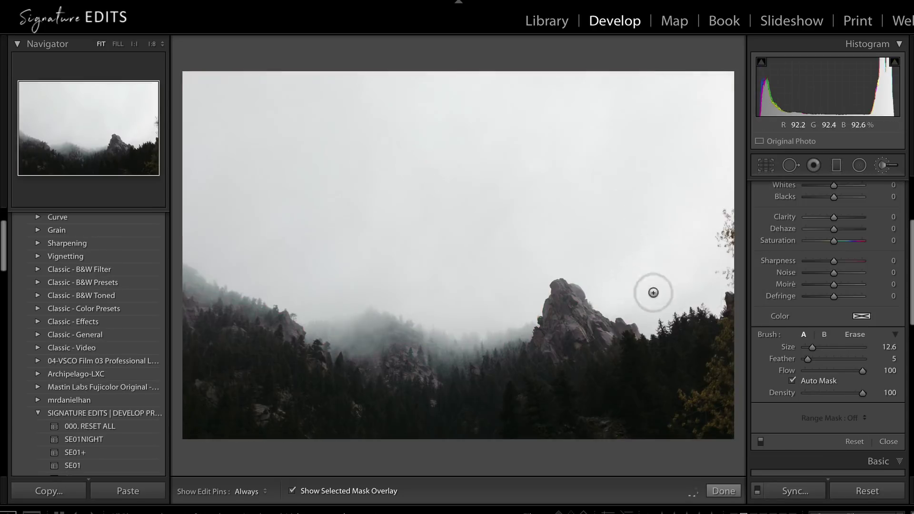
pyautogui.moveTo(659, 227)
pyautogui.mouseDown()
pyautogui.moveTo(604, 212)
pyautogui.moveTo(573, 250)
pyautogui.moveTo(619, 301)
pyautogui.moveTo(656, 317)
pyautogui.moveTo(602, 298)
pyautogui.moveTo(588, 262)
pyautogui.moveTo(544, 269)
pyautogui.moveTo(536, 299)
pyautogui.moveTo(521, 310)
pyautogui.moveTo(519, 273)
pyautogui.moveTo(595, 176)
pyautogui.moveTo(657, 190)
pyautogui.moveTo(633, 249)
pyautogui.moveTo(633, 328)
pyautogui.moveTo(713, 243)
pyautogui.moveTo(696, 237)
pyautogui.moveTo(680, 304)
pyautogui.moveTo(713, 302)
pyautogui.moveTo(690, 76)
pyautogui.mouseUp()
pyautogui.press('h')
# Step: Try a -2.05 exposure on the sky mask, discard it and the test dab, then move on
pyautogui.scroll(5, 829, 267)
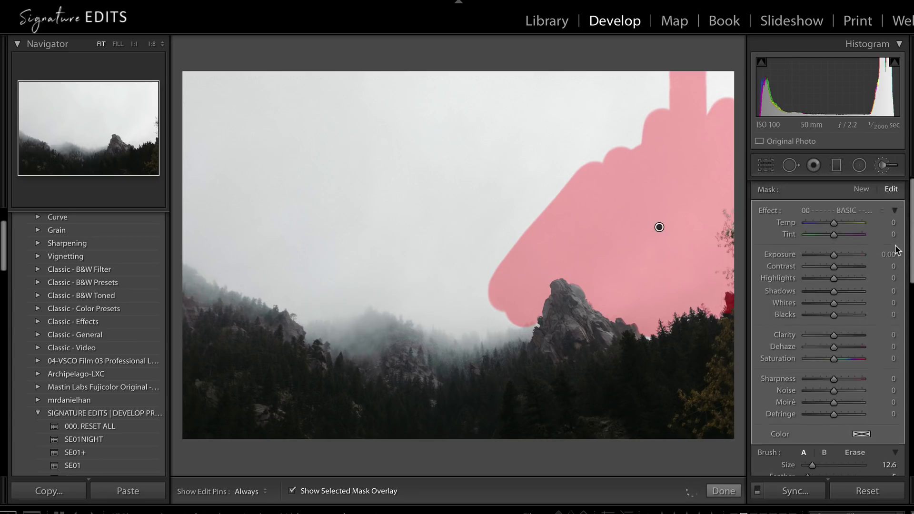
pyautogui.moveTo(833, 253); pyautogui.dragTo(819, 255)
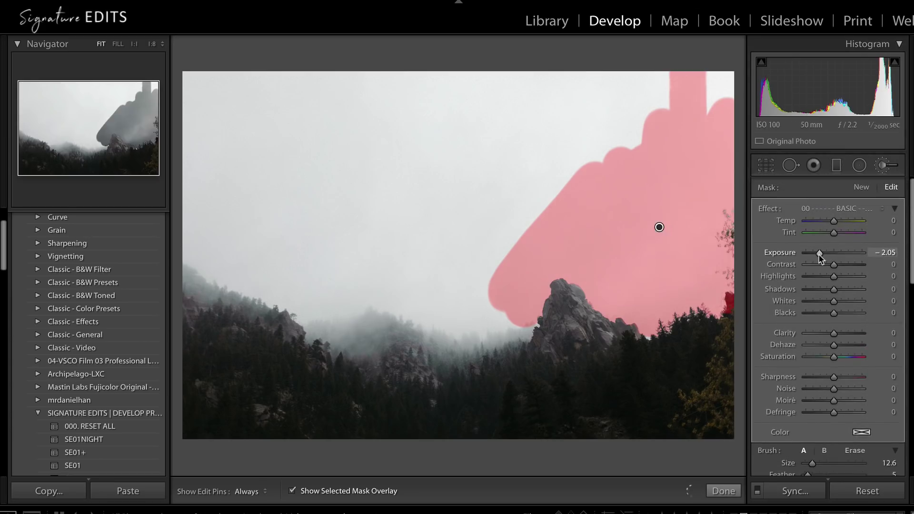
pyautogui.press('o')
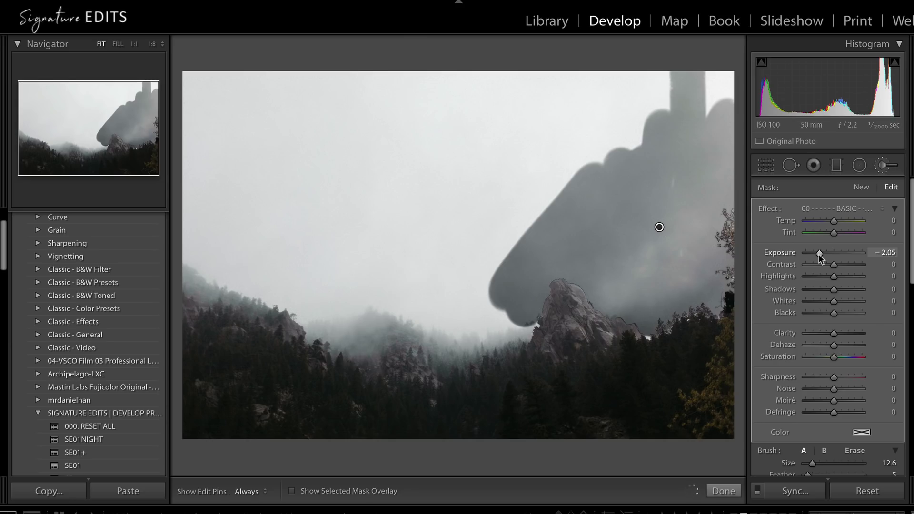
pyautogui.press('Delete')
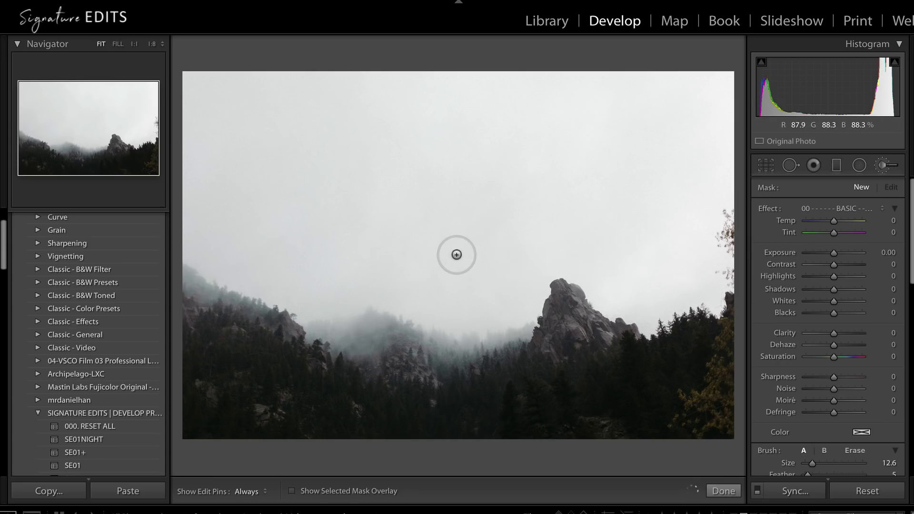
pyautogui.click(456, 255)
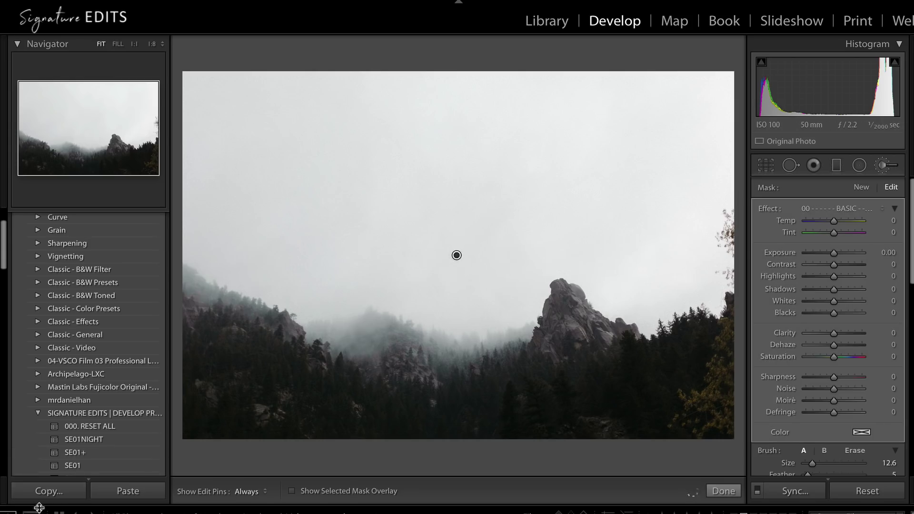
pyautogui.hotkey('ctrl', 'z')
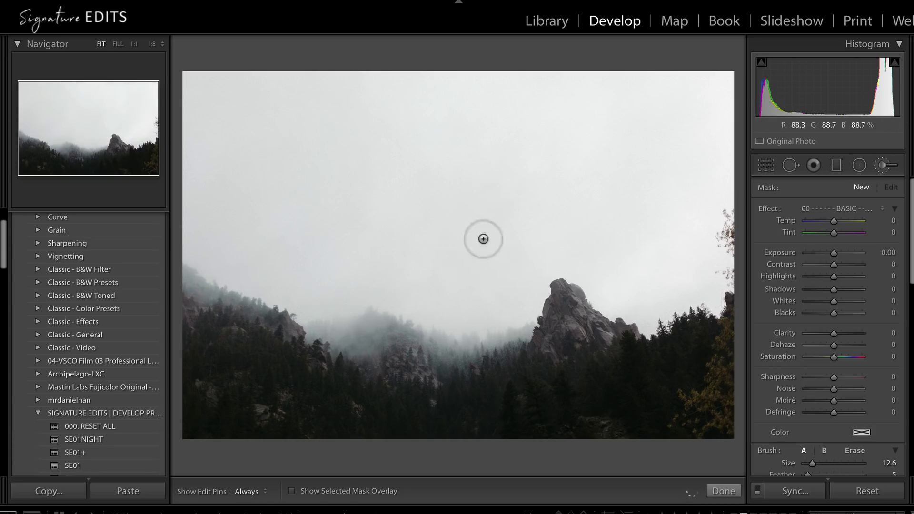
pyautogui.hotkey('ctrl', 'Right')
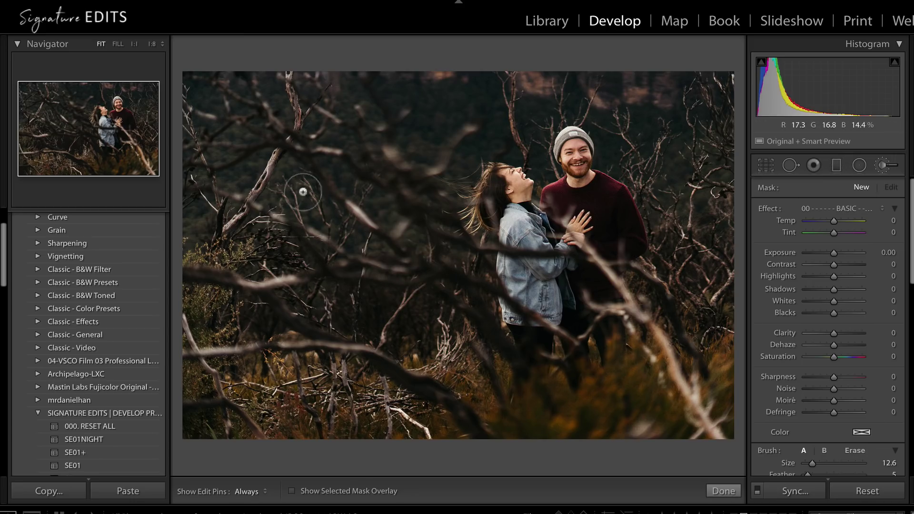
# Step: At 1:8 zoom, auto-mask the background with one size-100 brush dab and show the overlay
pyautogui.click(152, 44)
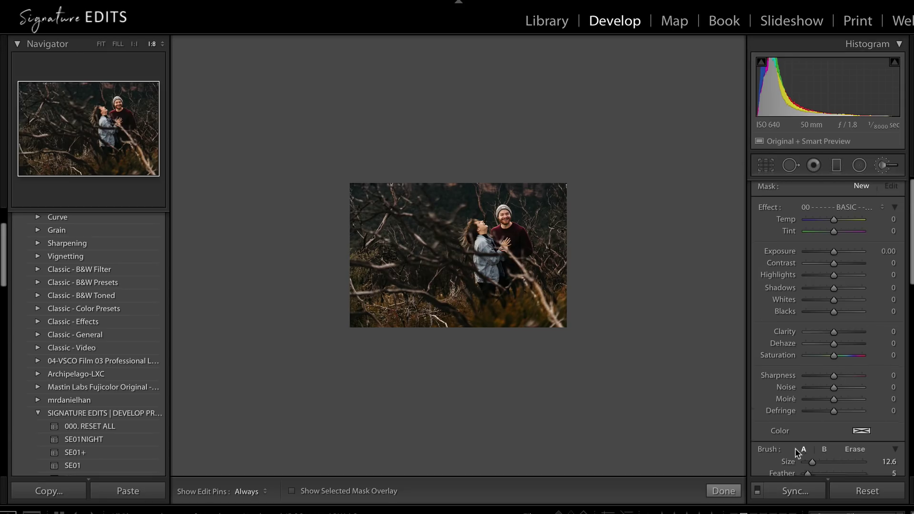
pyautogui.scroll(-3, 795, 448)
pyautogui.moveTo(828, 385); pyautogui.dragTo(876, 387)
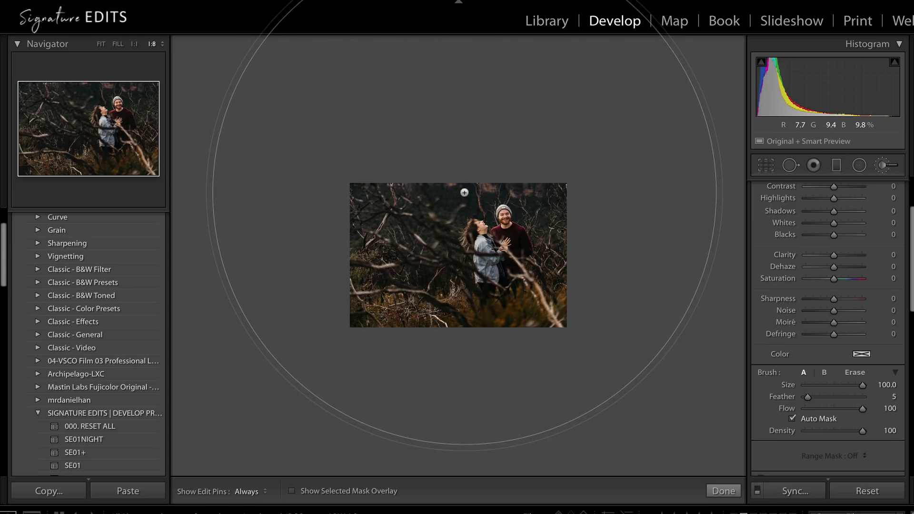
pyautogui.press('space')
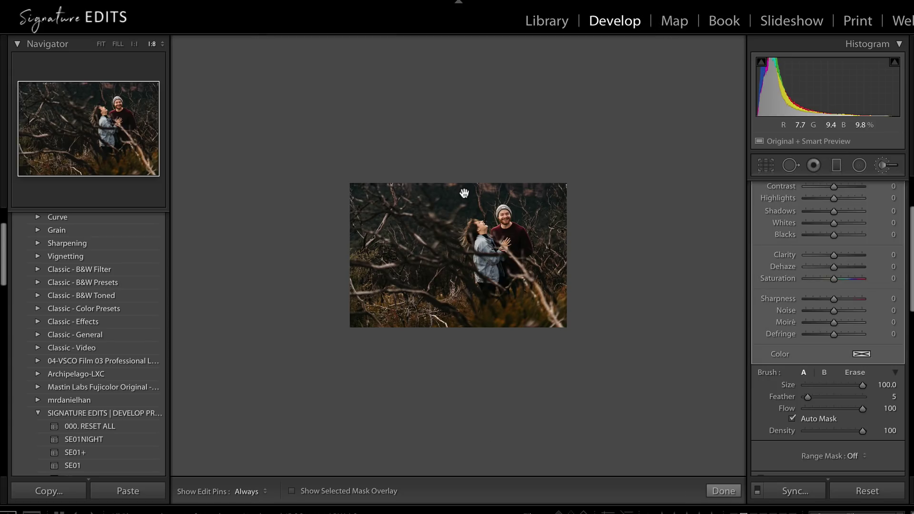
pyautogui.press('o')
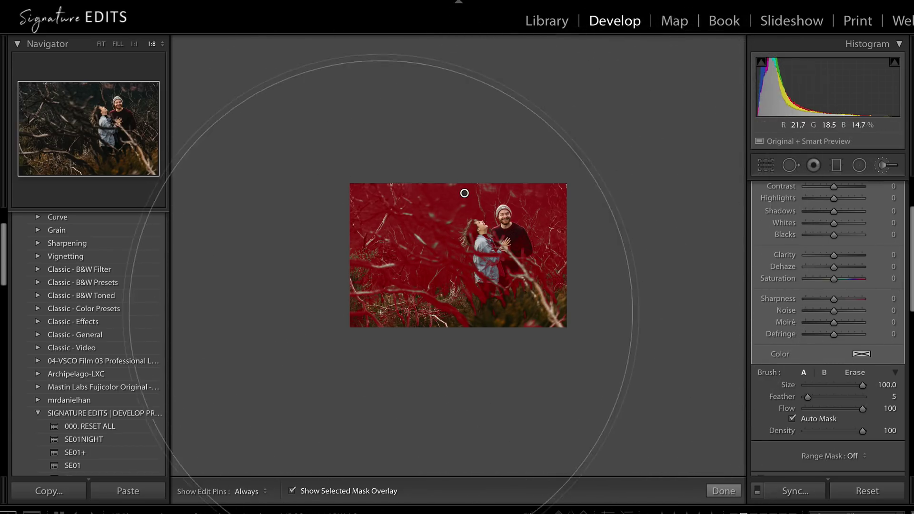
# Step: Zoom in and erase the mask from the man's sweater and the woman's hair
pyautogui.click(117, 44)
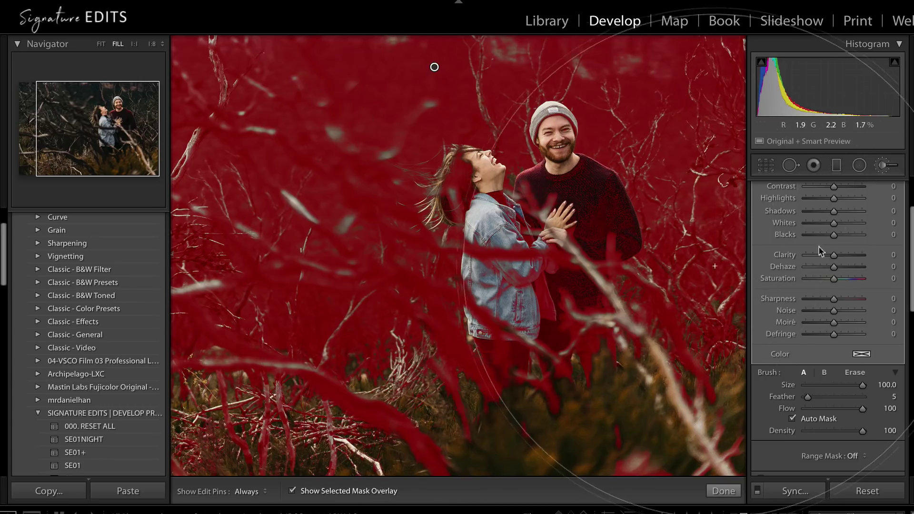
pyautogui.scroll(3, 844, 280)
pyautogui.scroll(-4, 833, 286)
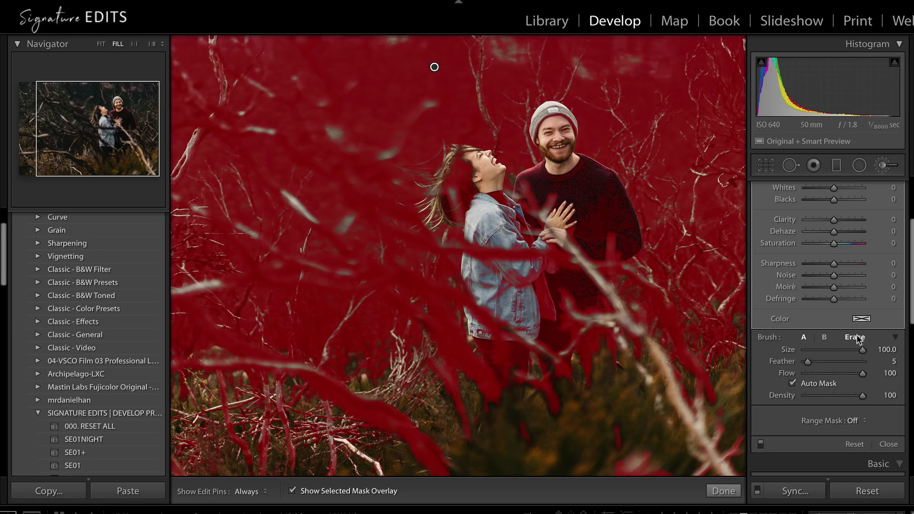
pyautogui.press('alt')
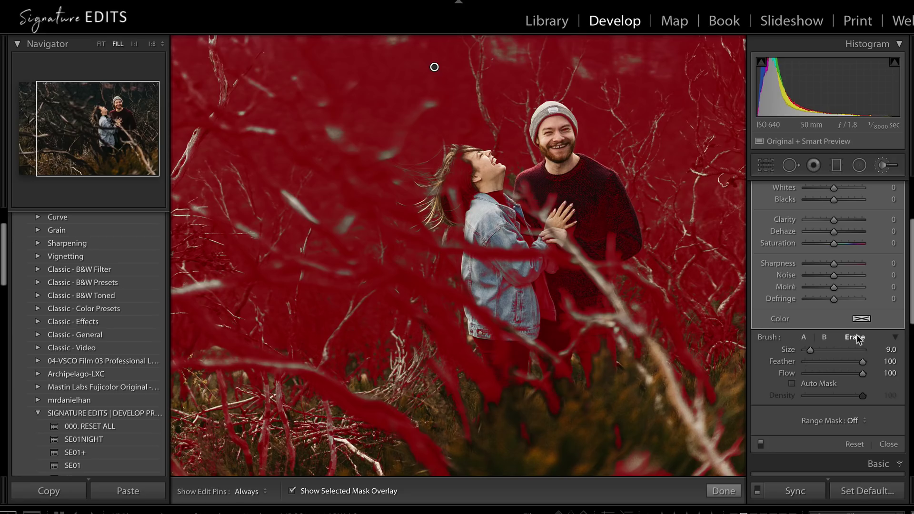
pyautogui.click(856, 337)
pyautogui.press('h')
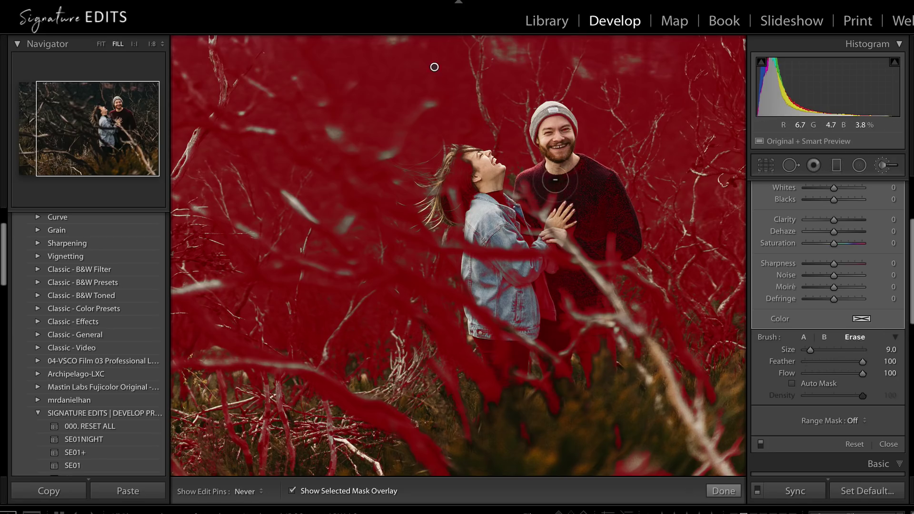
pyautogui.moveTo(583, 202)
pyautogui.mouseDown()
pyautogui.moveTo(571, 187)
pyautogui.moveTo(600, 197)
pyautogui.moveTo(578, 167)
pyautogui.moveTo(607, 197)
pyautogui.moveTo(624, 241)
pyautogui.moveTo(593, 228)
pyautogui.moveTo(566, 259)
pyautogui.moveTo(568, 291)
pyautogui.moveTo(587, 276)
pyautogui.moveTo(579, 303)
pyautogui.moveTo(562, 306)
pyautogui.moveTo(558, 320)
pyautogui.moveTo(525, 281)
pyautogui.moveTo(506, 277)
pyautogui.moveTo(506, 305)
pyautogui.moveTo(478, 255)
pyautogui.moveTo(531, 243)
pyautogui.moveTo(555, 252)
pyautogui.moveTo(549, 270)
pyautogui.mouseUp()
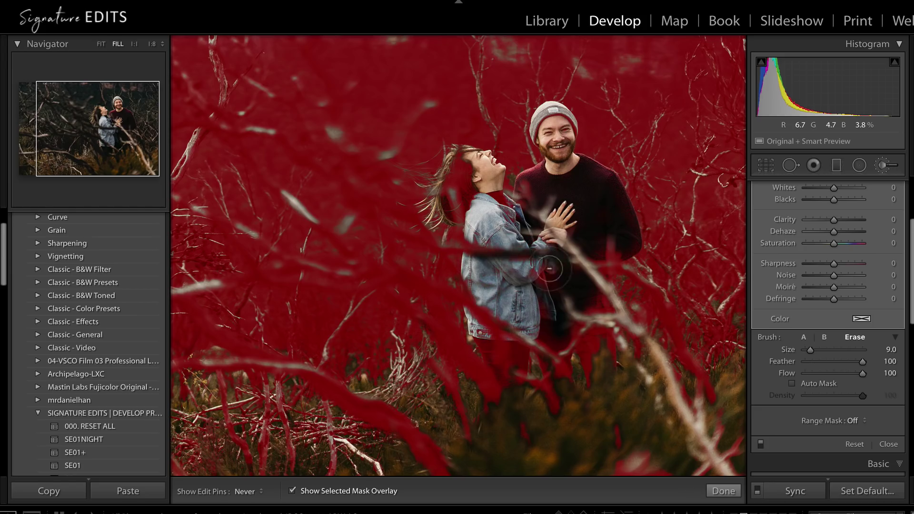
pyautogui.moveTo(481, 197)
pyautogui.mouseDown()
pyautogui.moveTo(460, 172)
pyautogui.moveTo(450, 190)
pyautogui.mouseUp()
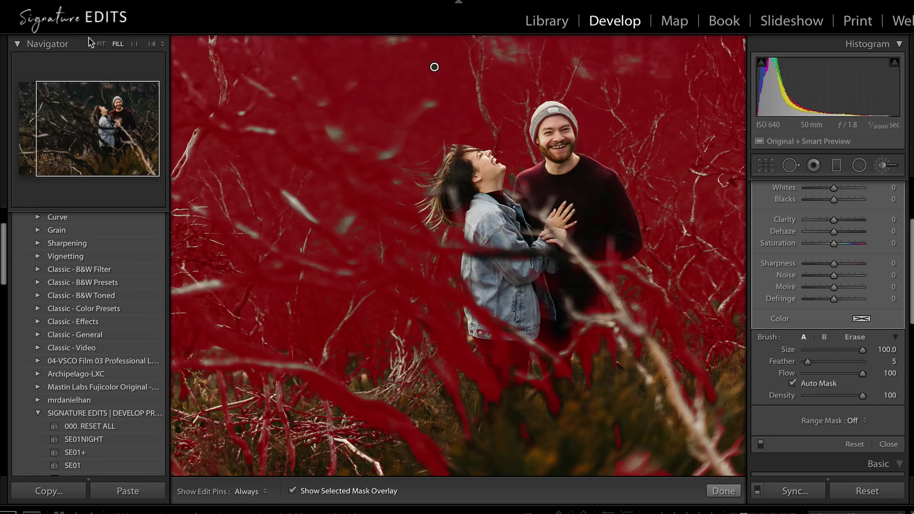
# Step: Give the masked background Temp 32, Exposure -0.07, Contrast 43, Clarity 25 and Saturation 25
pyautogui.click(100, 44)
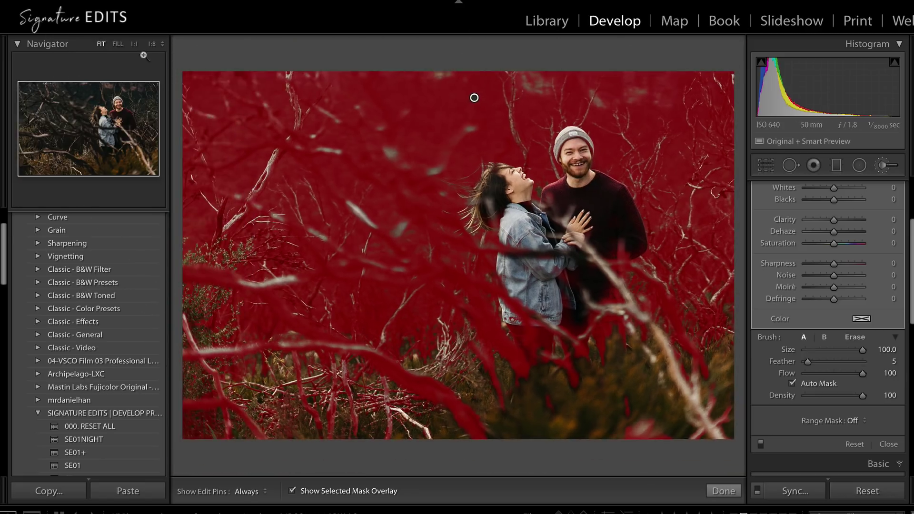
pyautogui.press('o')
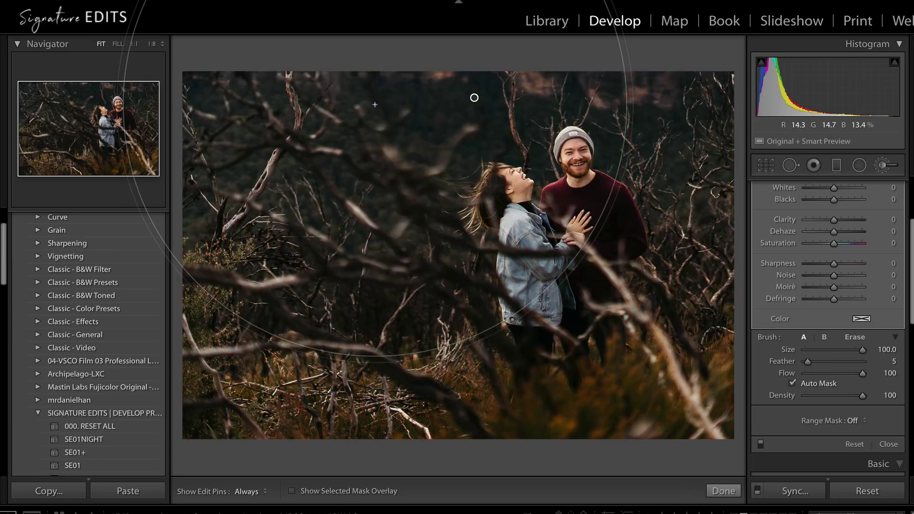
pyautogui.scroll(5, 828, 304)
pyautogui.moveTo(833, 257)
pyautogui.mouseDown()
pyautogui.moveTo(818, 252)
pyautogui.moveTo(853, 257)
pyautogui.moveTo(842, 252)
pyautogui.moveTo(845, 264)
pyautogui.moveTo(821, 252)
pyautogui.mouseUp()
pyautogui.moveTo(834, 220); pyautogui.dragTo(841, 220)
pyautogui.moveTo(829, 253); pyautogui.dragTo(831, 254)
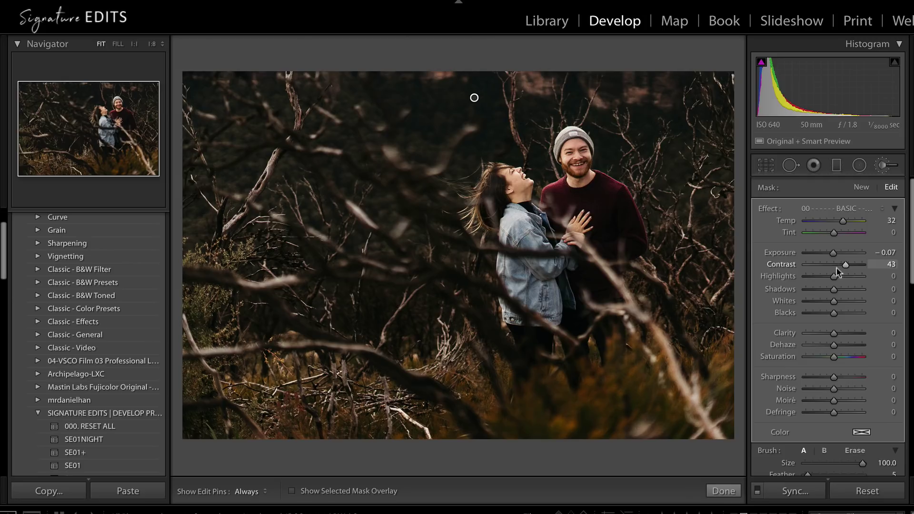
pyautogui.scroll(-1, 837, 285)
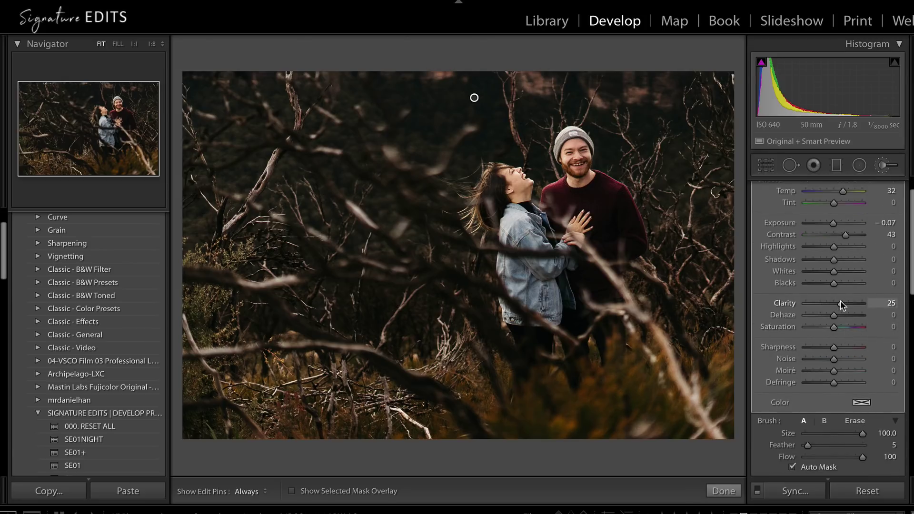
pyautogui.click(841, 326)
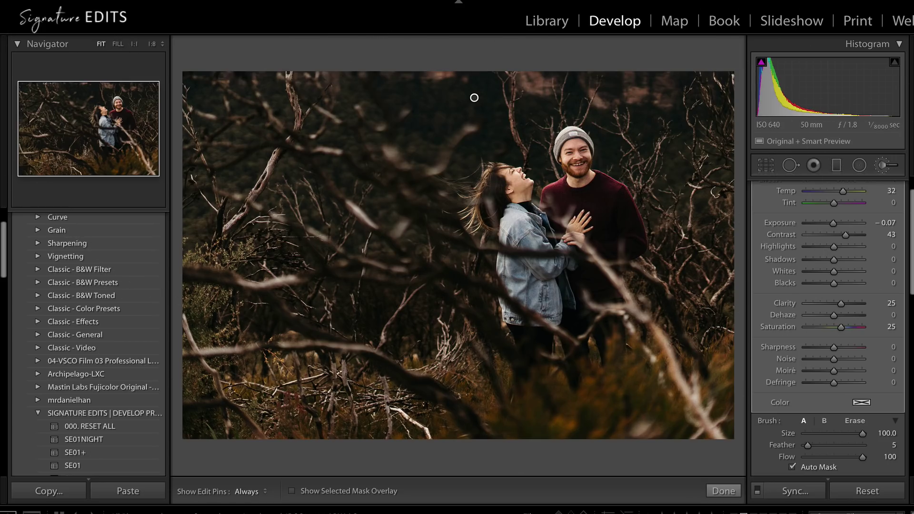
# Step: Compare against the original, then clear the brush values and reset all develop settings
pyautogui.press('\\')
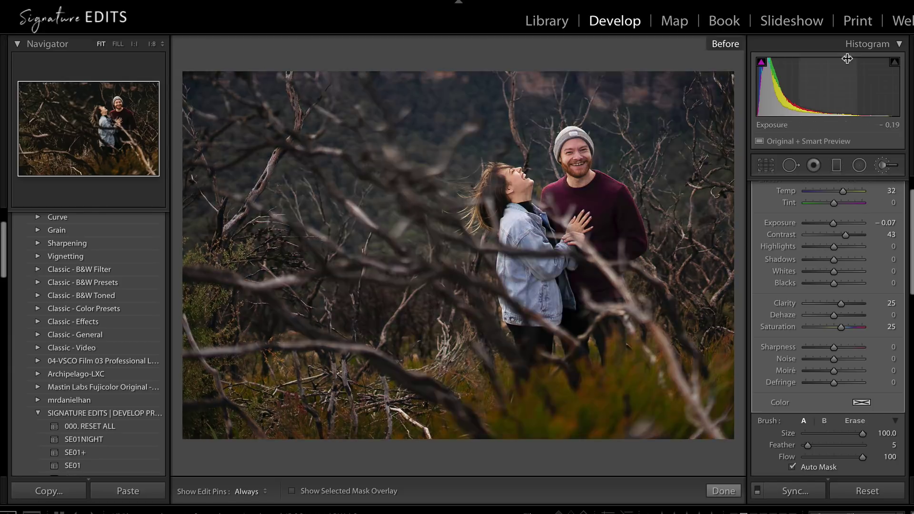
pyautogui.press('\\')
pyautogui.press('Delete')
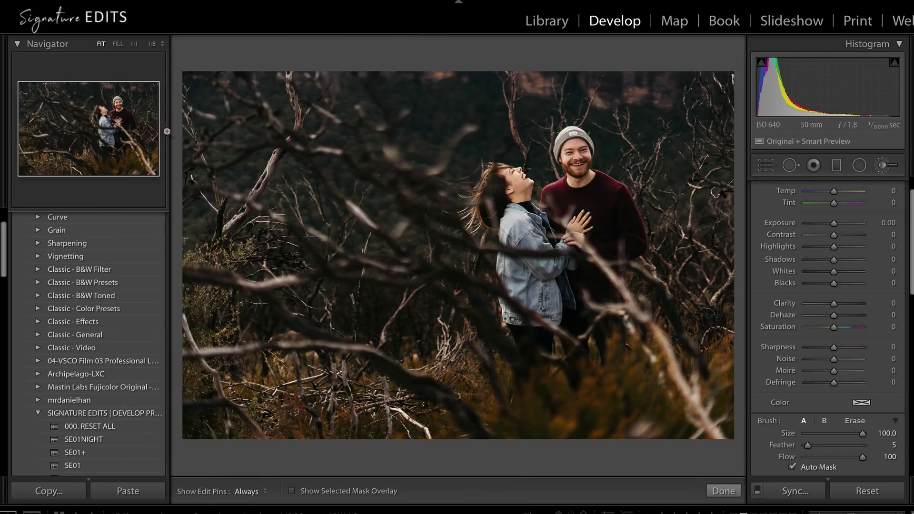
pyautogui.click(88, 426)
# Step: On the grassy-field photo at 1:8 zoom, auto-mask the sky and distant hills with one dab
pyautogui.press('Right')
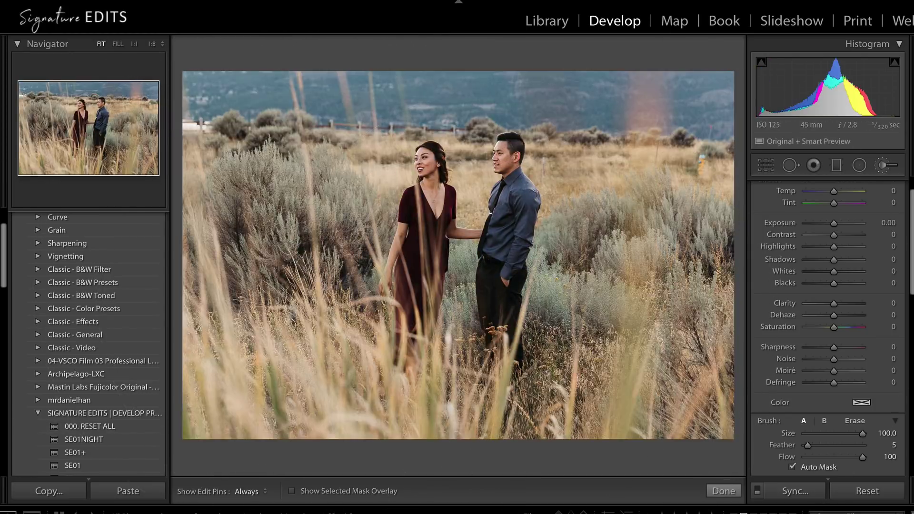
pyautogui.click(152, 45)
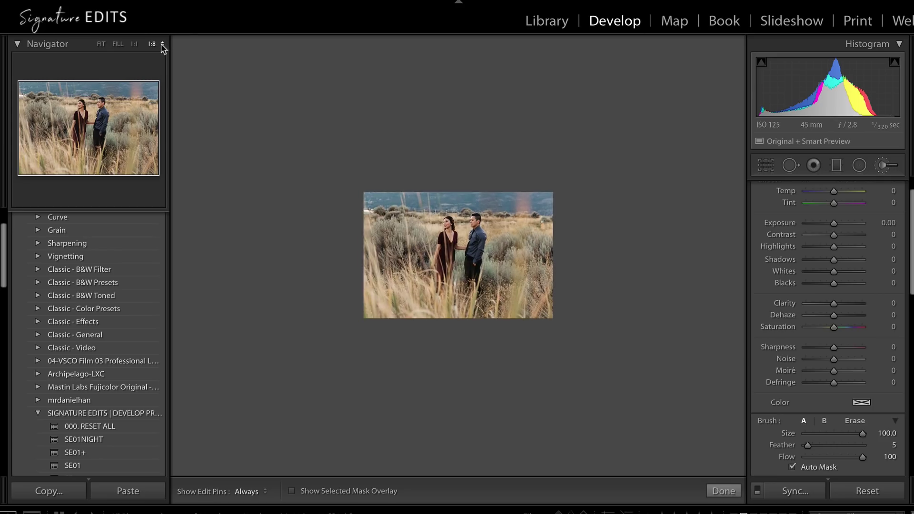
pyautogui.click(163, 44)
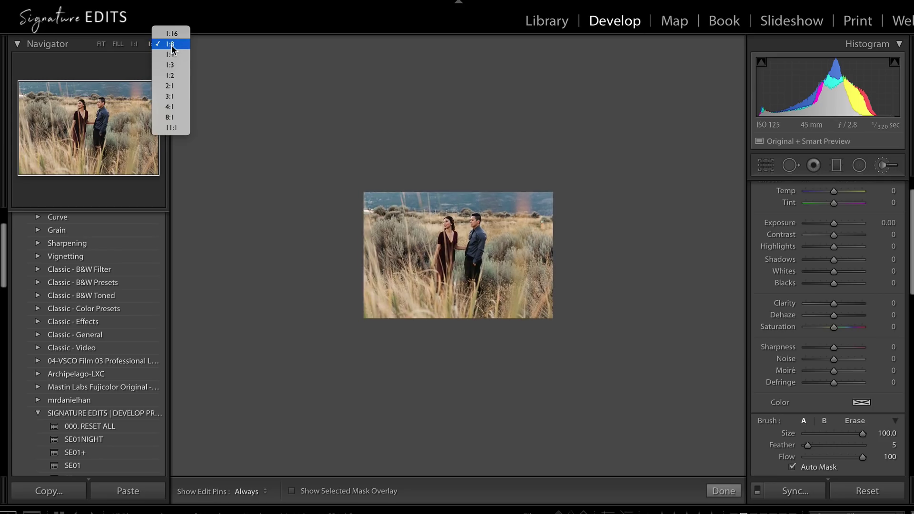
pyautogui.click(171, 45)
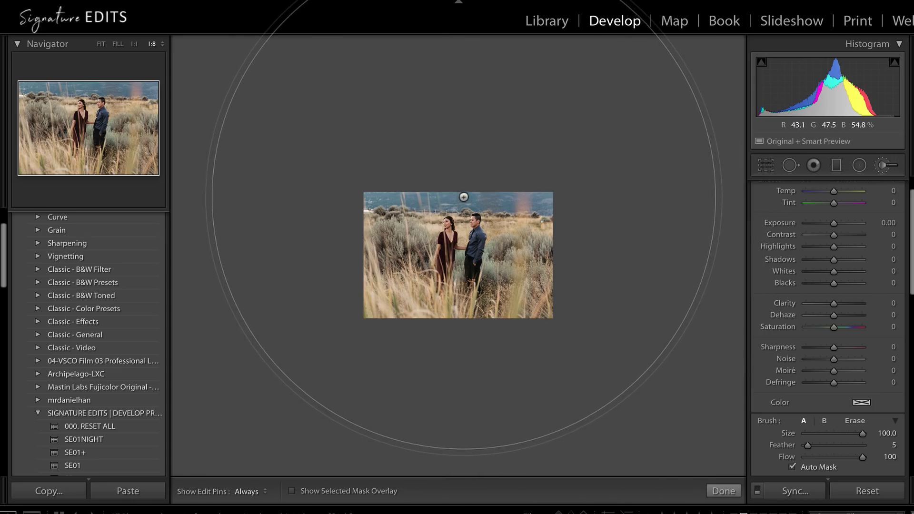
pyautogui.click(463, 196)
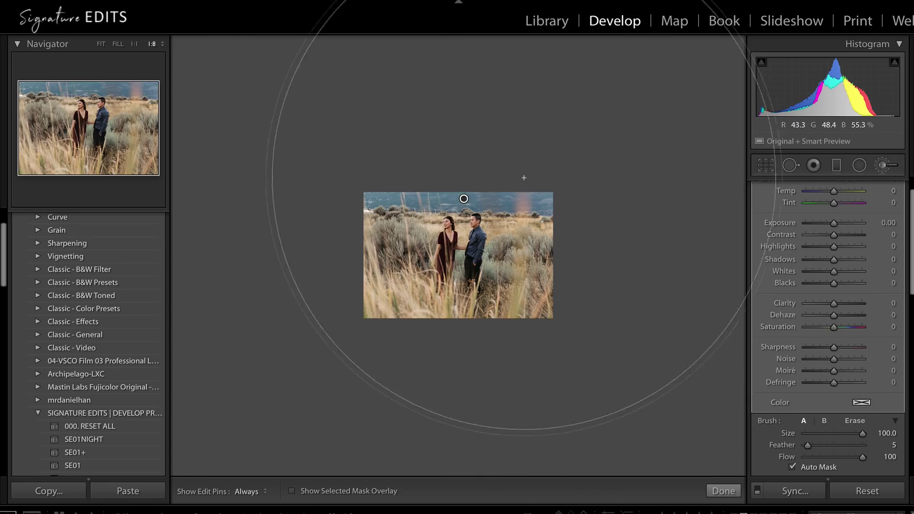
pyautogui.scroll(-1, 833, 304)
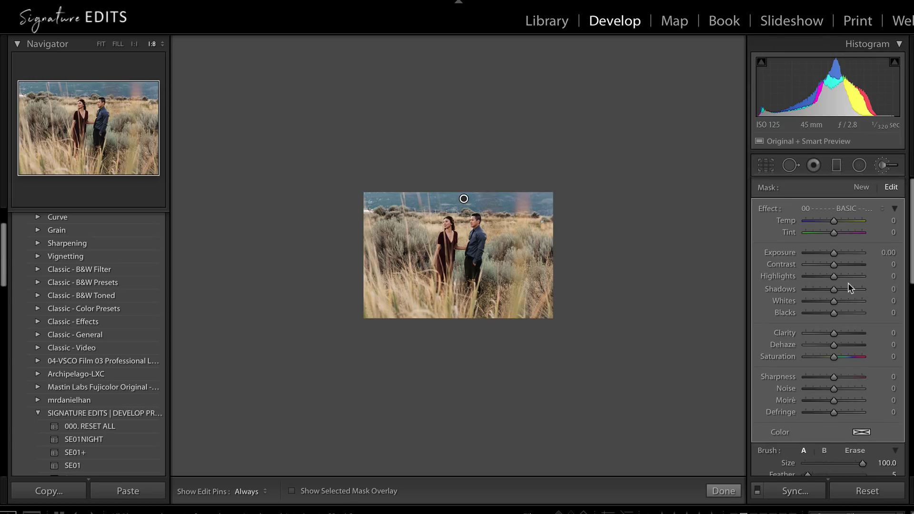
pyautogui.press('o')
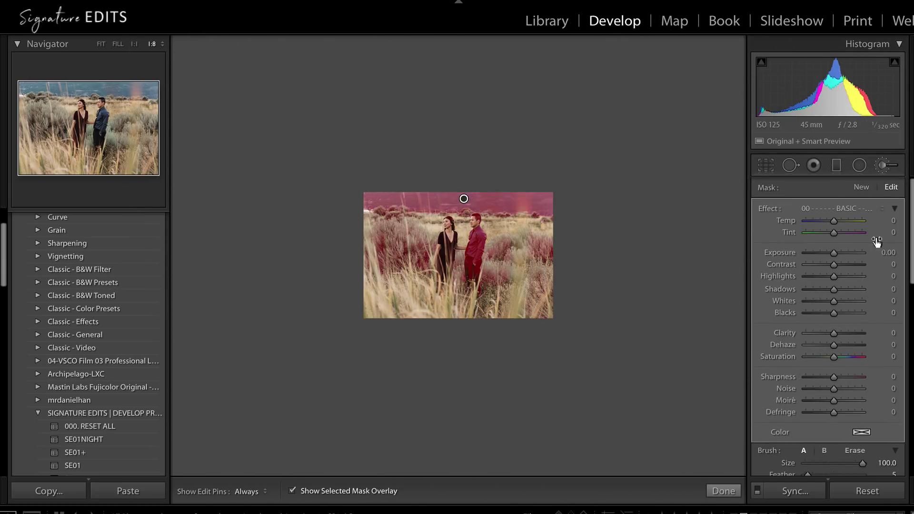
# Step: Erase the mask from the man's shirt and body
pyautogui.press('alt')
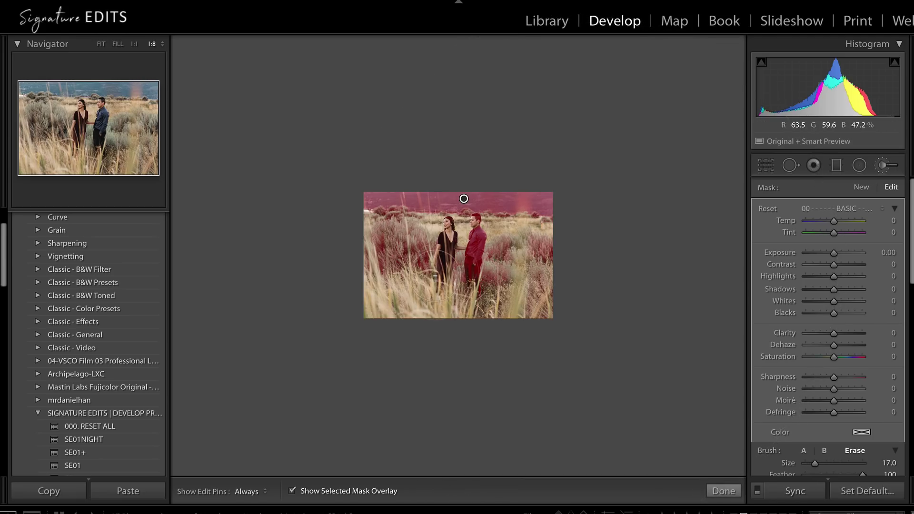
pyautogui.moveTo(454, 259); pyautogui.dragTo(483, 260)
pyautogui.press('h')
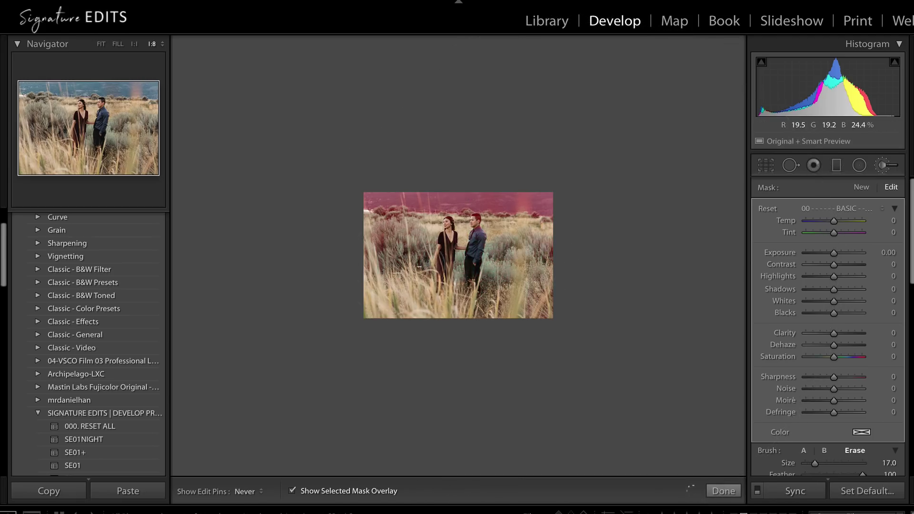
pyautogui.press('h')
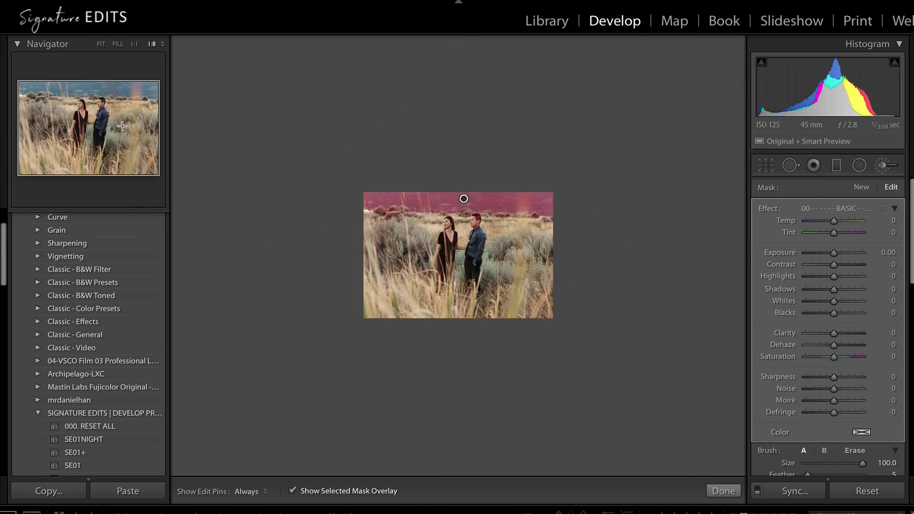
# Step: Fit the photo, hide the overlay and set the mask's exposure to 0.09
pyautogui.click(102, 44)
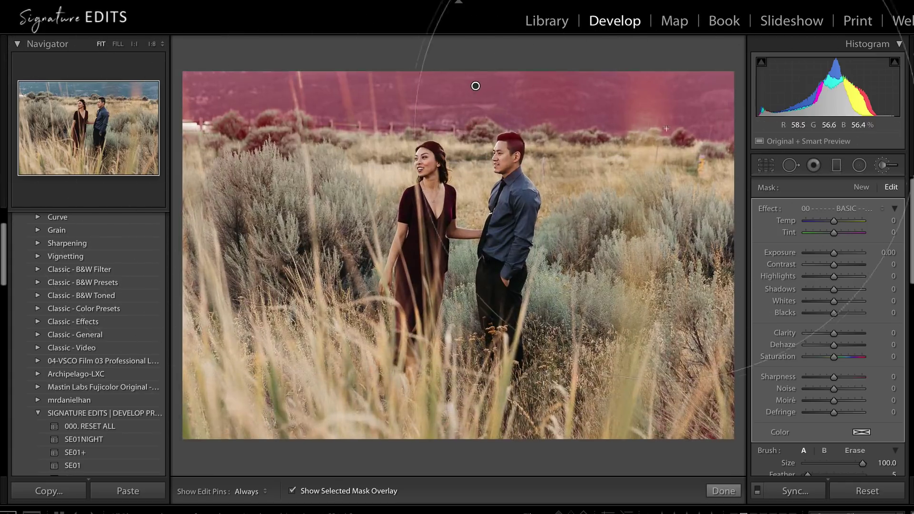
pyautogui.click(119, 44)
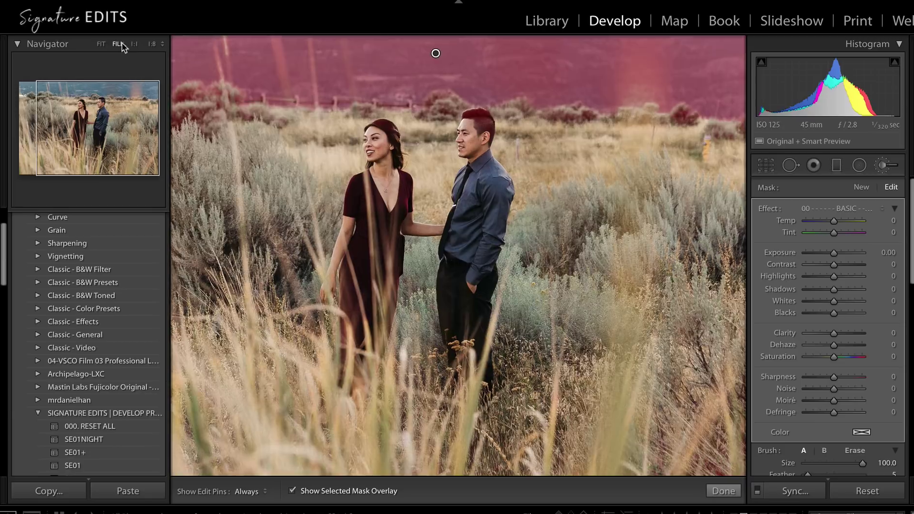
pyautogui.click(101, 45)
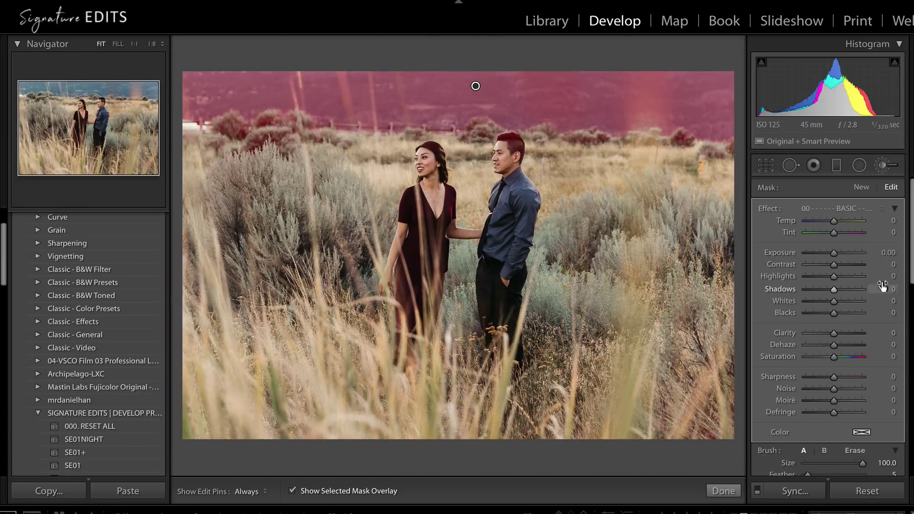
pyautogui.press('o')
pyautogui.moveTo(826, 249); pyautogui.dragTo(834, 253)
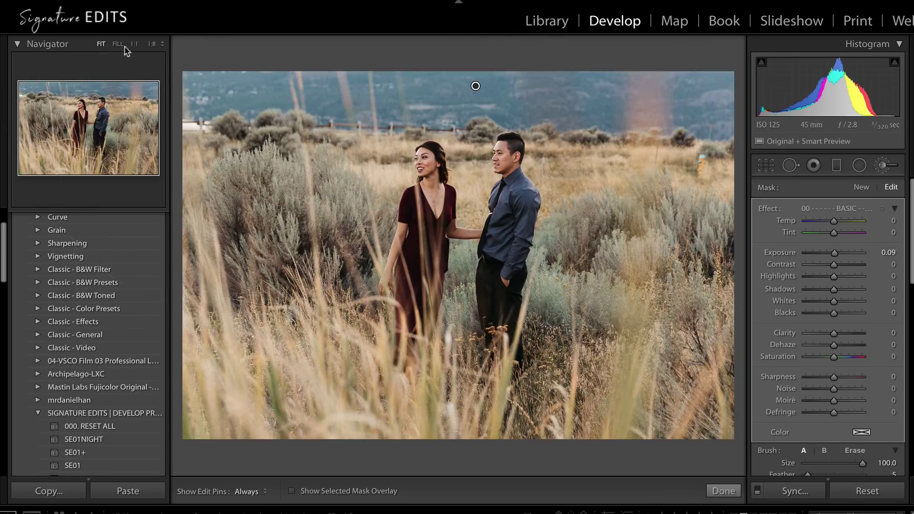
# Step: Create a second brush mask by auto-masking the grass field beside the man, then reposition its pin
pyautogui.click(151, 44)
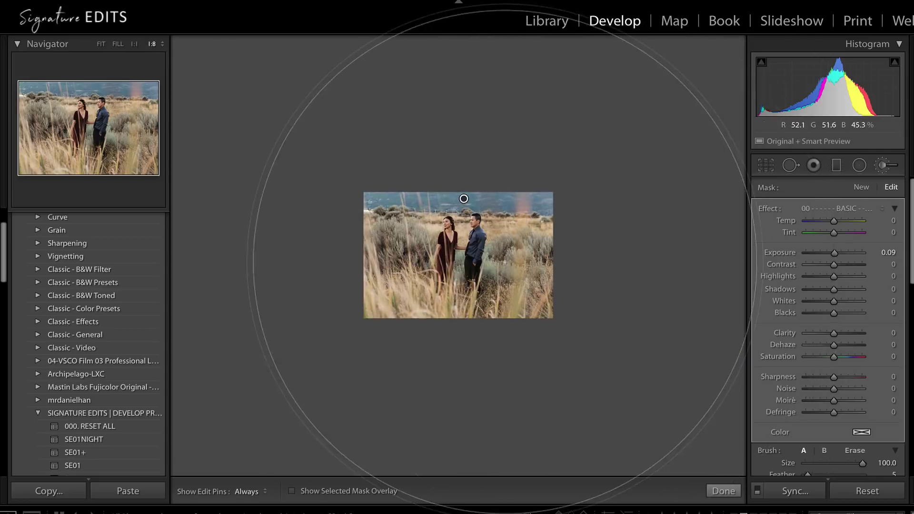
pyautogui.click(865, 187)
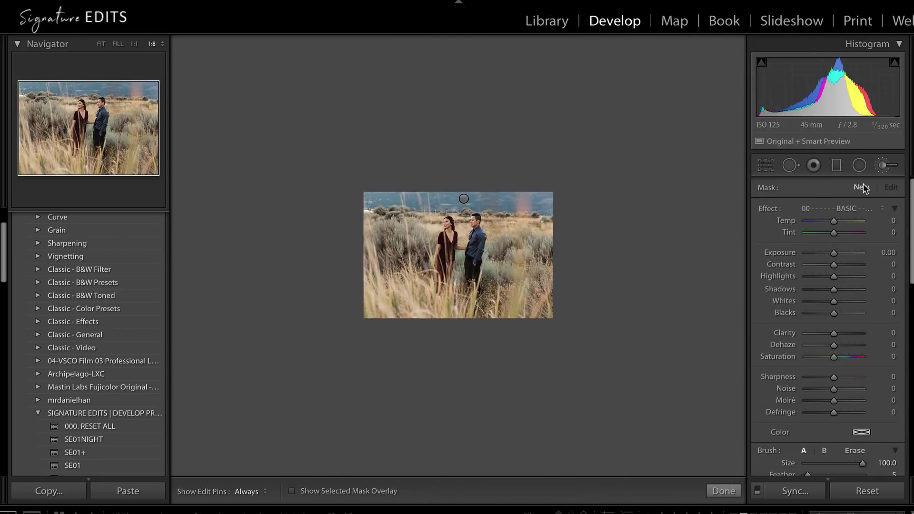
pyautogui.click(491, 267)
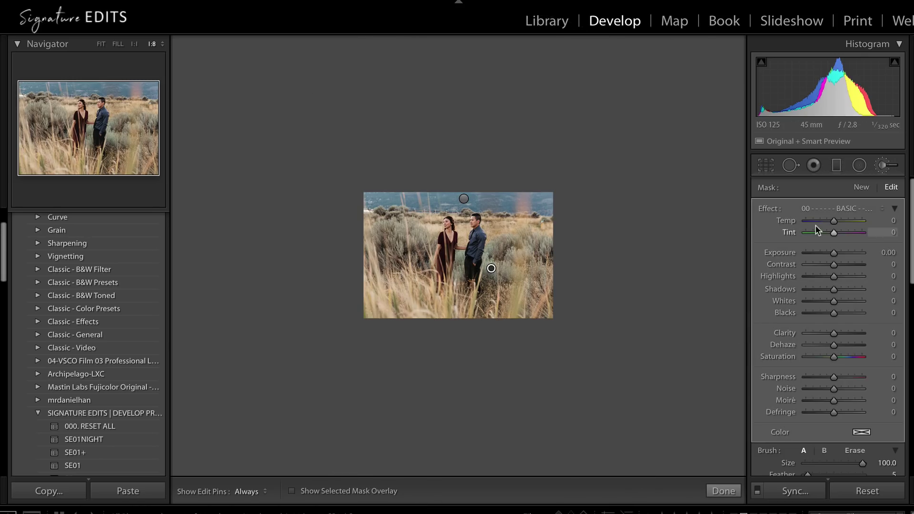
pyautogui.press('o')
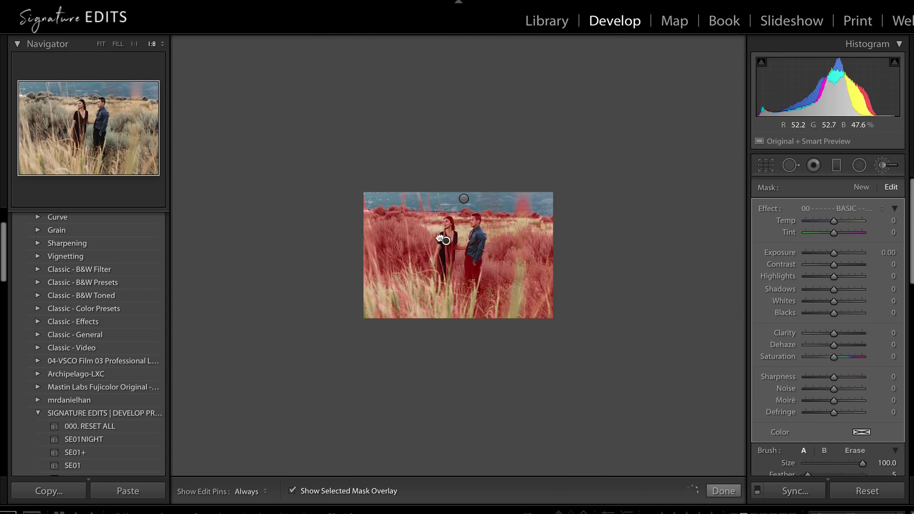
pyautogui.moveTo(441, 239)
pyautogui.mouseDown()
pyautogui.moveTo(388, 227)
pyautogui.moveTo(390, 234)
pyautogui.mouseUp()
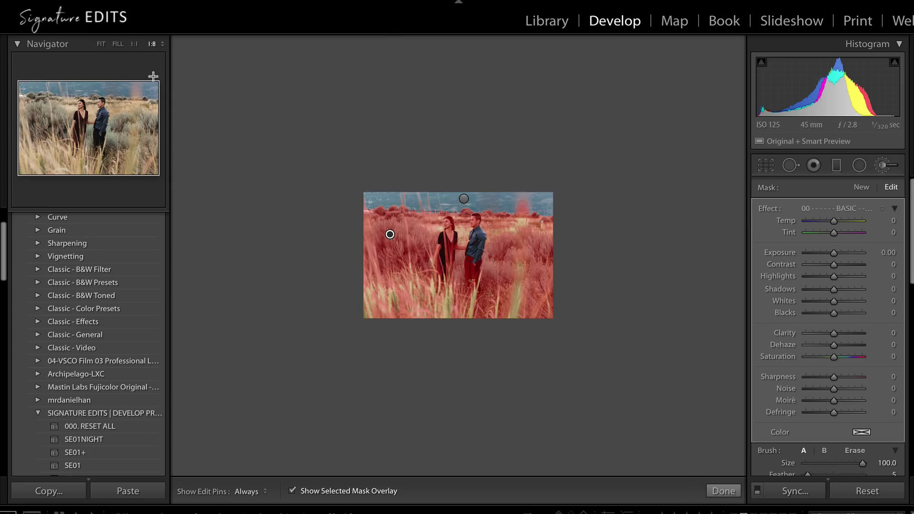
pyautogui.moveTo(389, 235)
pyautogui.mouseDown()
pyautogui.moveTo(471, 248)
pyautogui.moveTo(494, 241)
pyautogui.moveTo(494, 250)
pyautogui.moveTo(510, 239)
pyautogui.moveTo(496, 265)
pyautogui.moveTo(396, 247)
pyautogui.mouseUp()
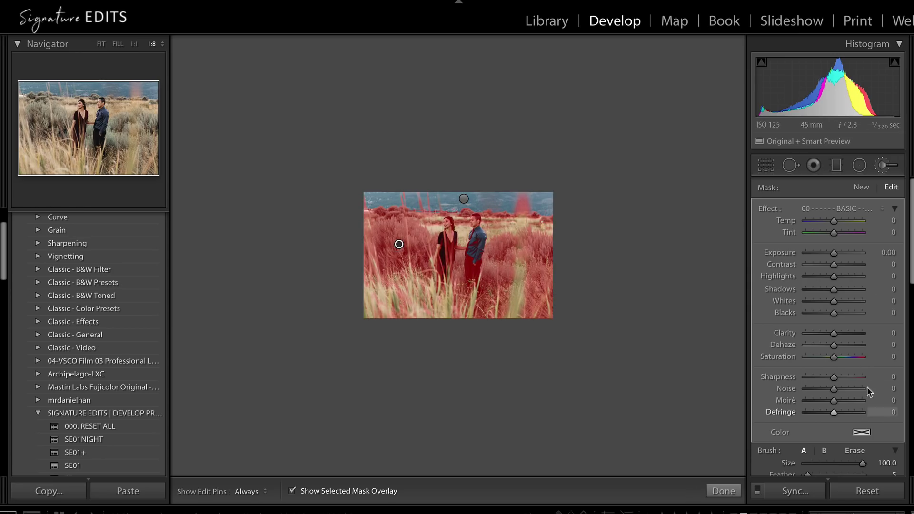
# Step: Preview the field mask by toggling the edit pins and red overlay
pyautogui.press('alt')
pyautogui.press('h')
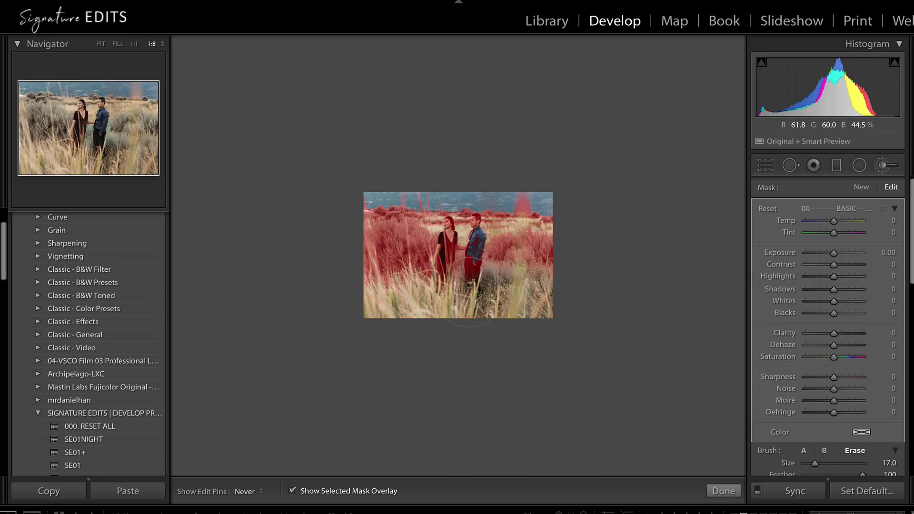
pyautogui.press('h')
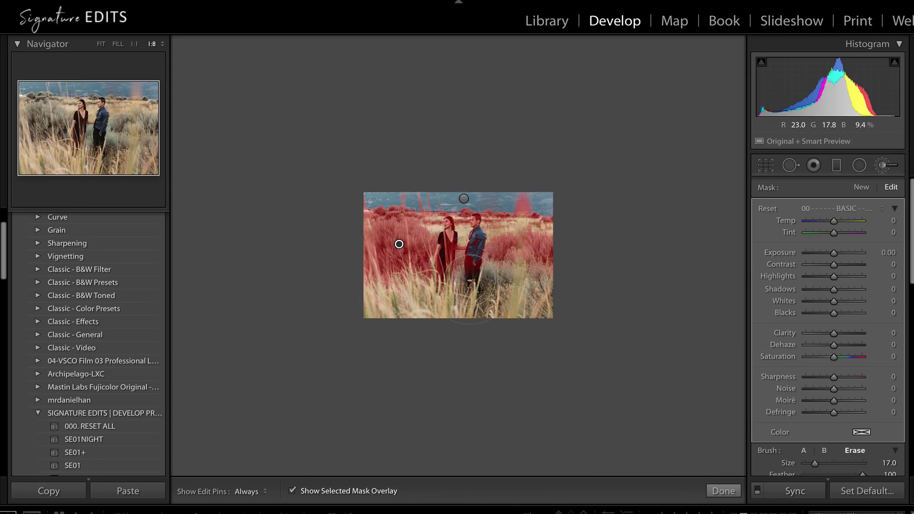
pyautogui.press('h')
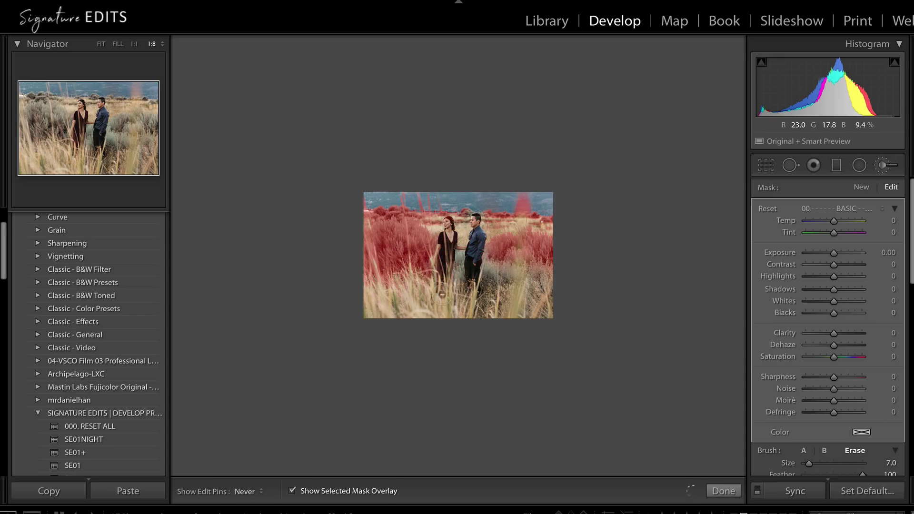
pyautogui.press('h')
pyautogui.press('o')
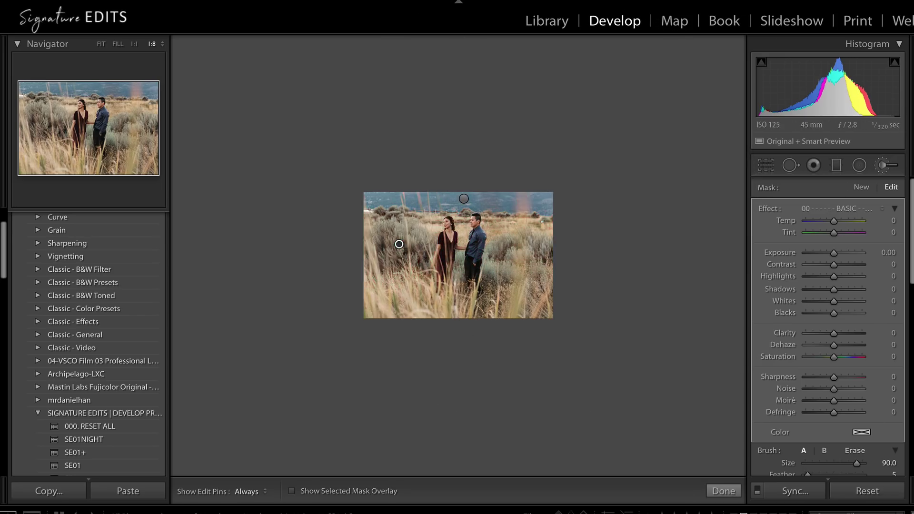
# Step: Set the field mask to Temp -58 and Saturation 100, then compare with pins hidden
pyautogui.click(815, 220)
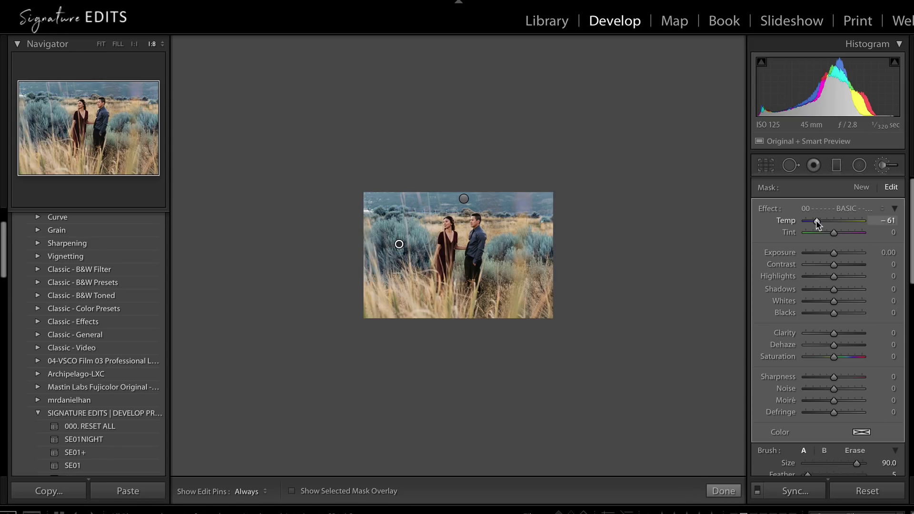
pyautogui.click(850, 357)
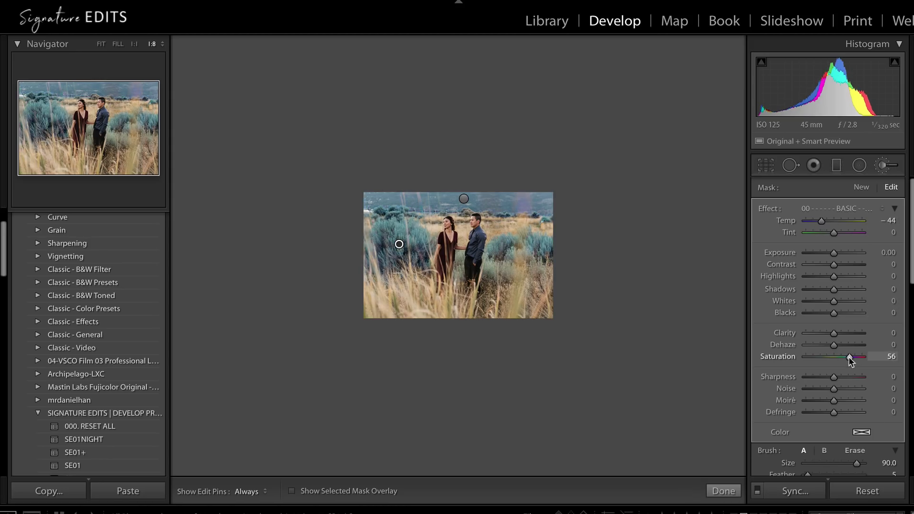
pyautogui.moveTo(849, 357); pyautogui.dragTo(864, 356)
pyautogui.click(817, 221)
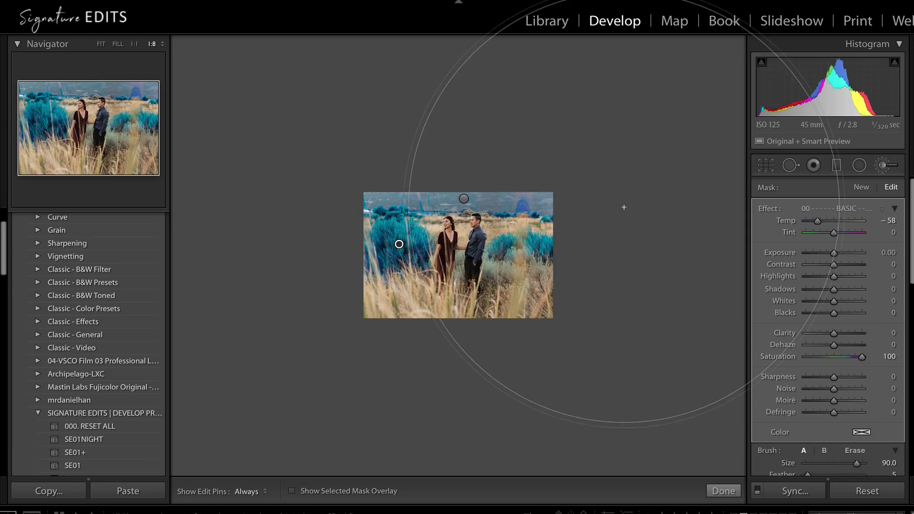
pyautogui.press('alt')
pyautogui.press('h')
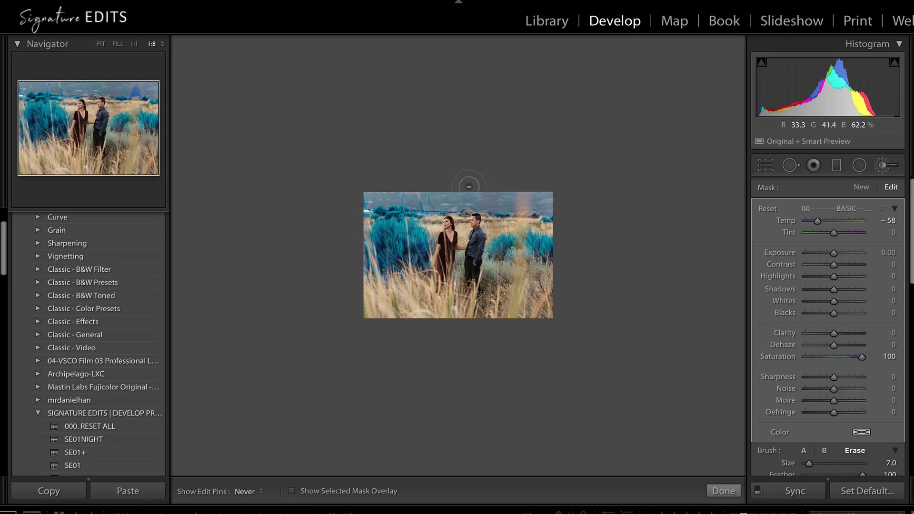
pyautogui.press('h')
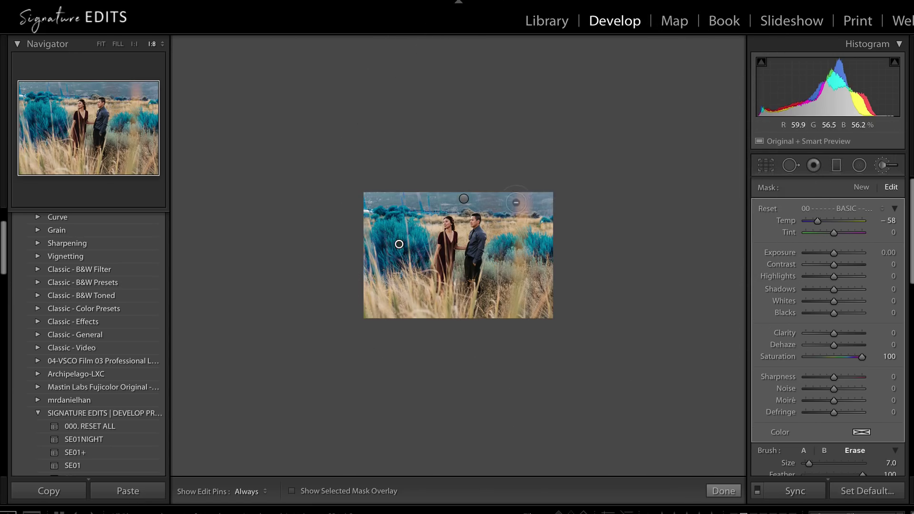
# Step: On the portrait photo, auto-mask the woman's dark hoodie with one brush click
pyautogui.press('k')
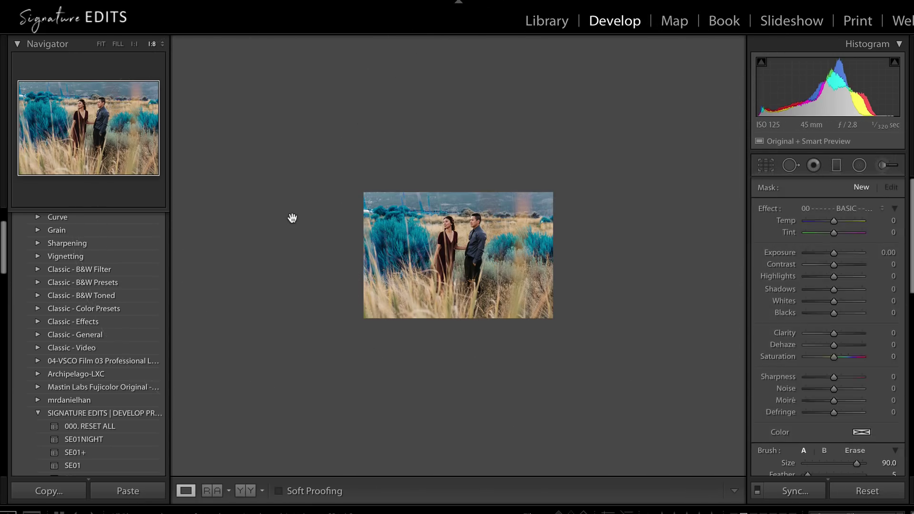
pyautogui.press('Right')
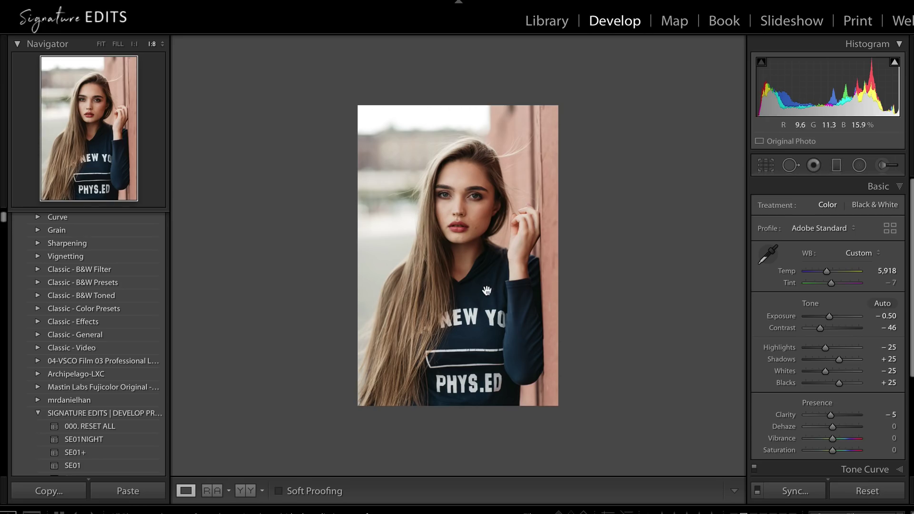
pyautogui.click(882, 165)
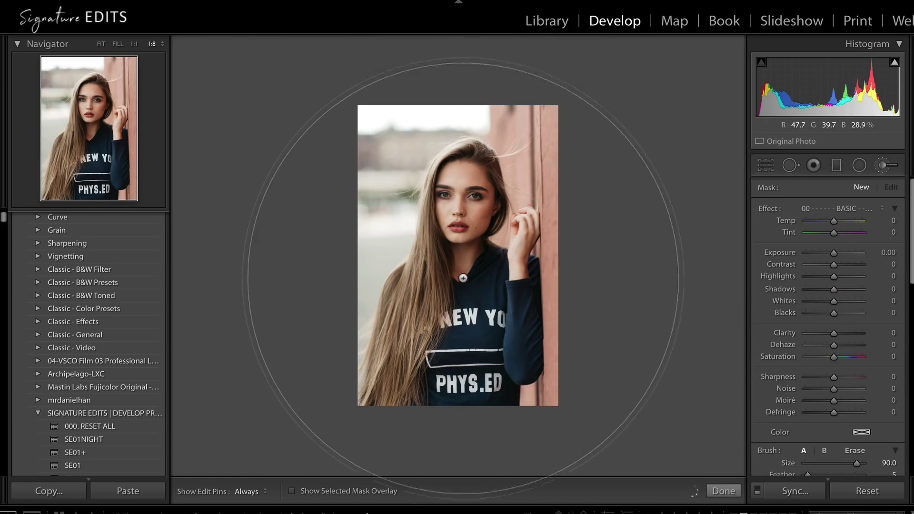
pyautogui.click(472, 282)
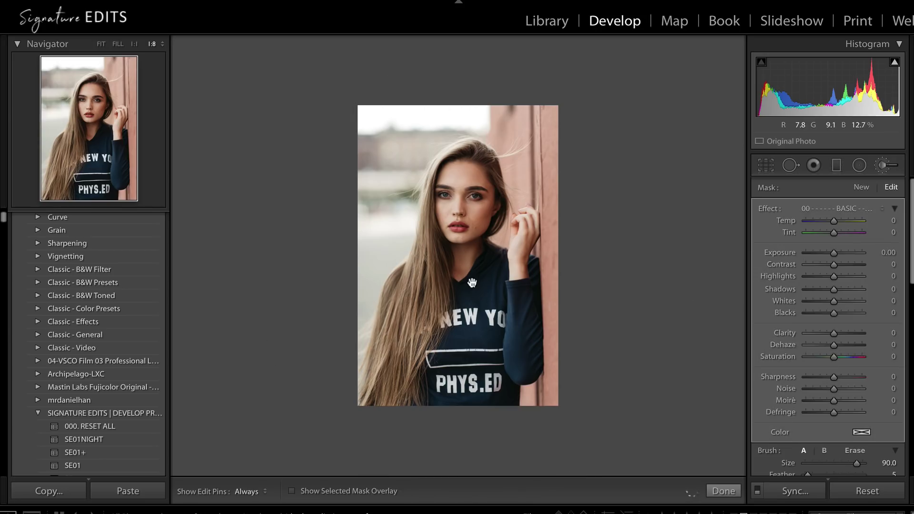
pyautogui.press('o')
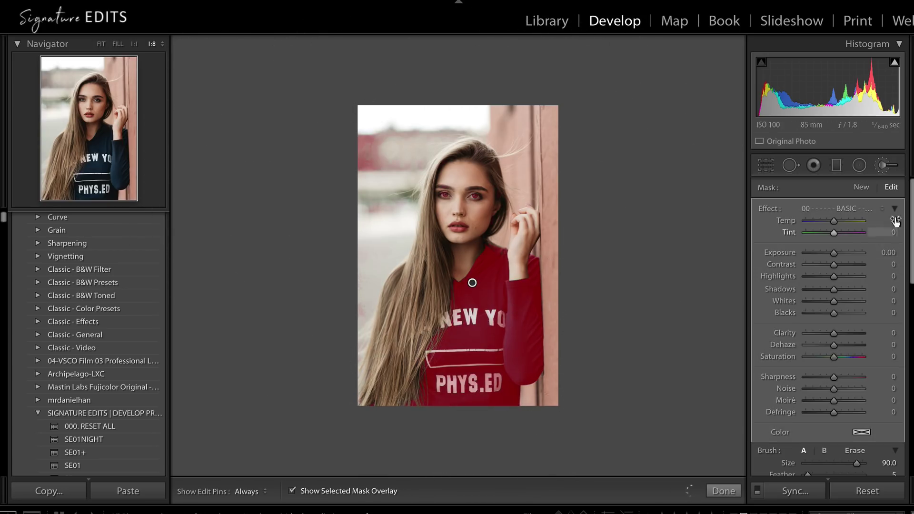
pyautogui.press('alt')
pyautogui.press('h')
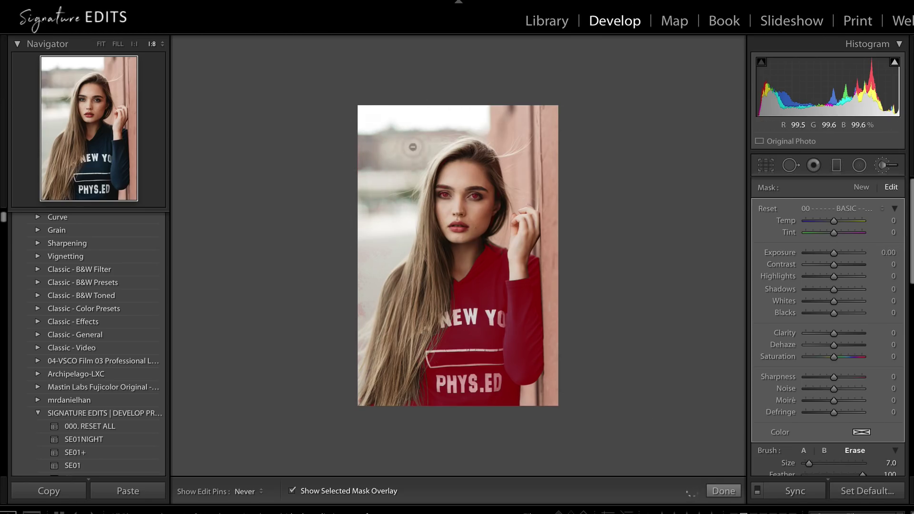
pyautogui.press('h')
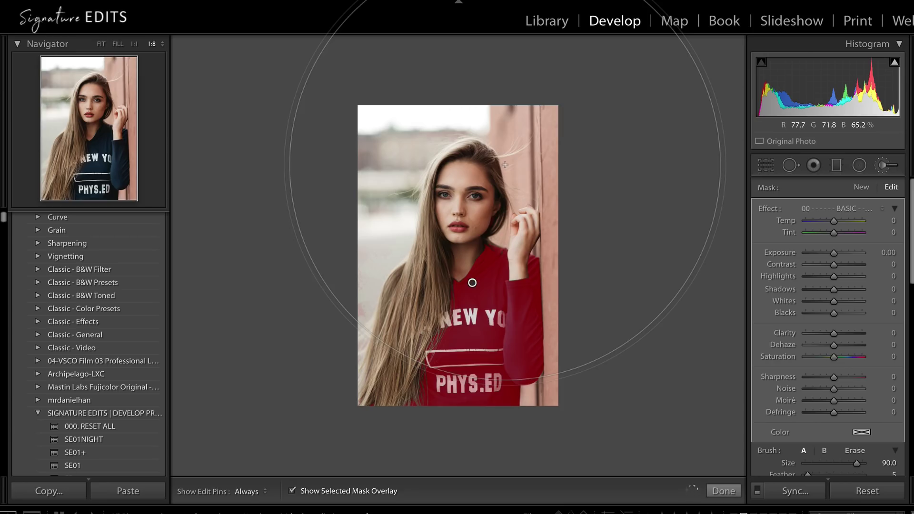
pyautogui.press('o')
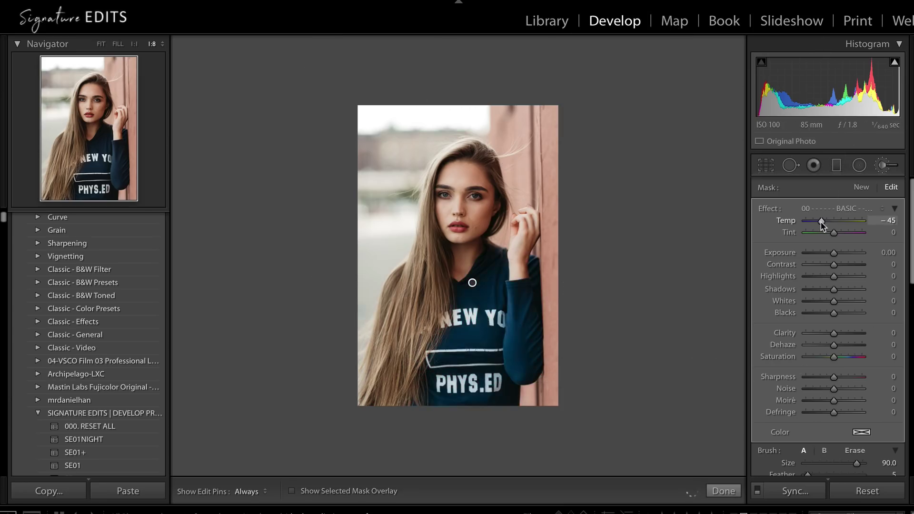
# Step: Set the hoodie mask to Temp -25, Tint -45, Exposure -0.22 and Saturation 33
pyautogui.moveTo(820, 221); pyautogui.dragTo(801, 222)
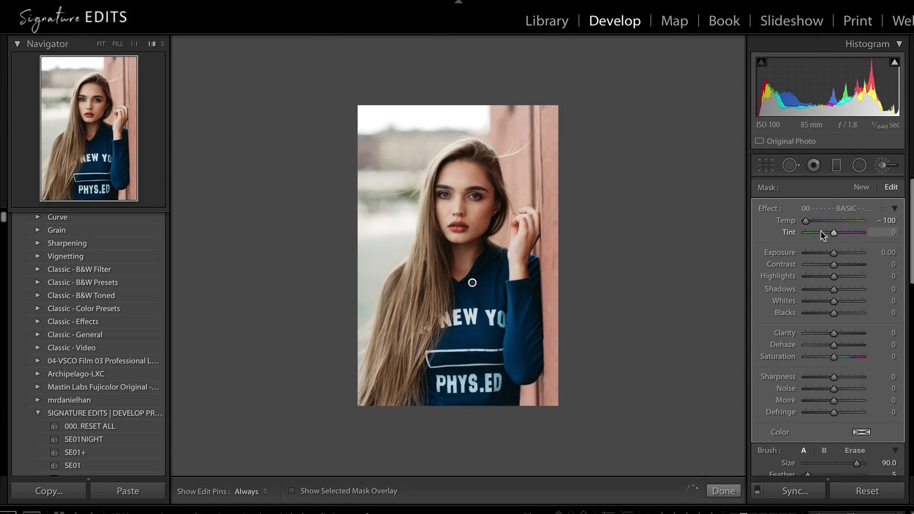
pyautogui.moveTo(833, 356); pyautogui.dragTo(842, 357)
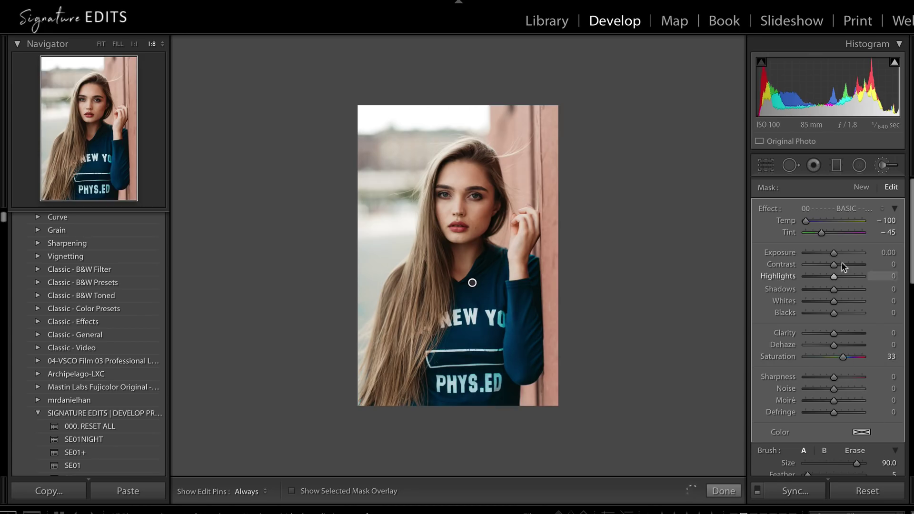
pyautogui.moveTo(834, 253); pyautogui.dragTo(834, 252)
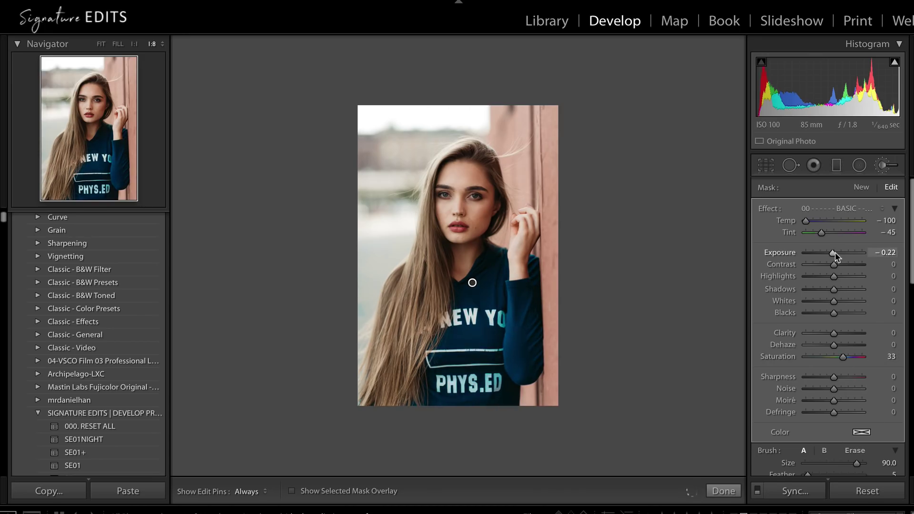
pyautogui.press('Return')
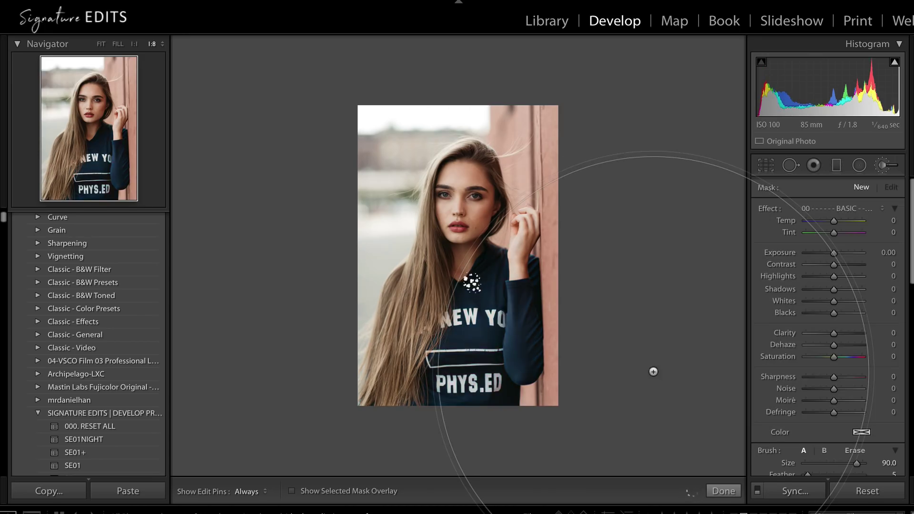
pyautogui.hotkey('ctrl', 'z')
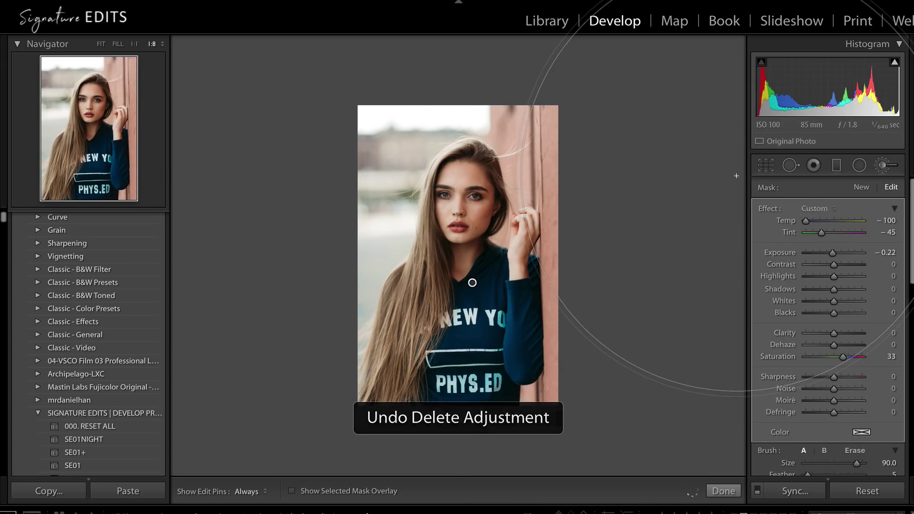
pyautogui.moveTo(818, 219); pyautogui.dragTo(826, 221)
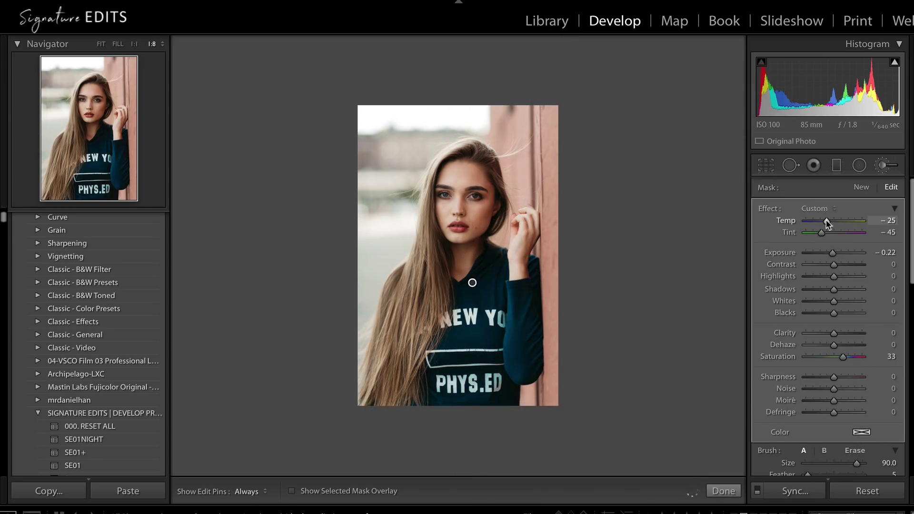
pyautogui.press('k')
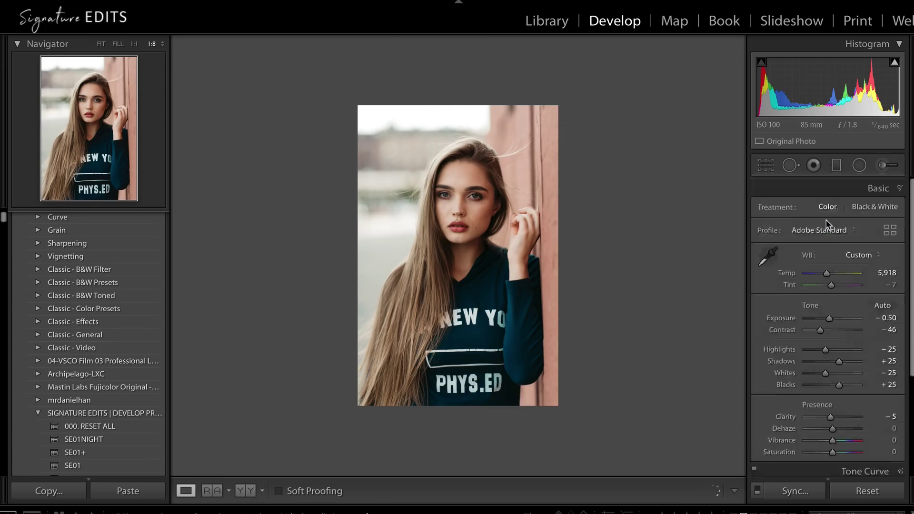
# Step: On the foggy mountain photo, auto-mask the sky with one brush click
pyautogui.press('Right')
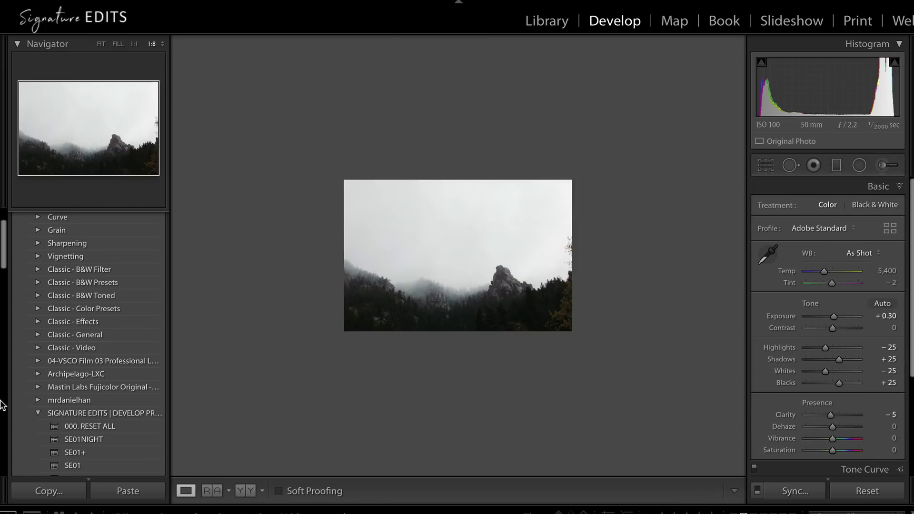
pyautogui.click(889, 165)
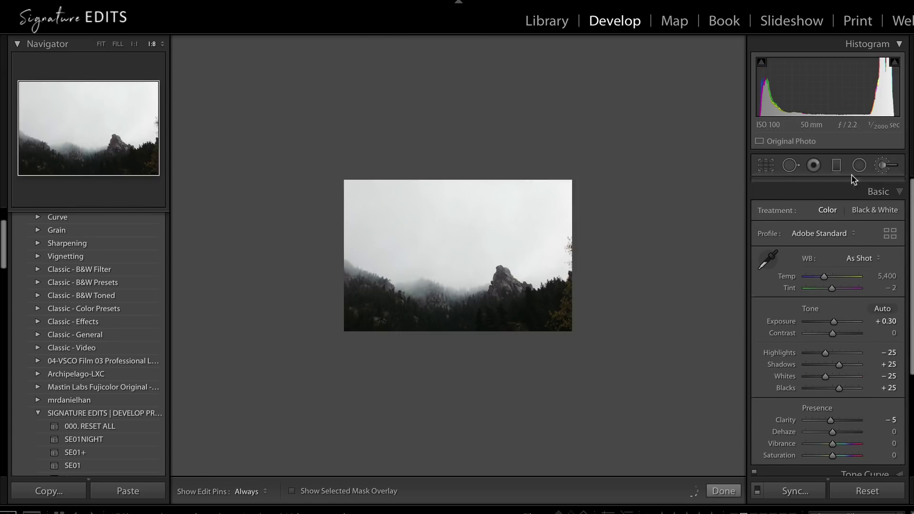
pyautogui.click(454, 237)
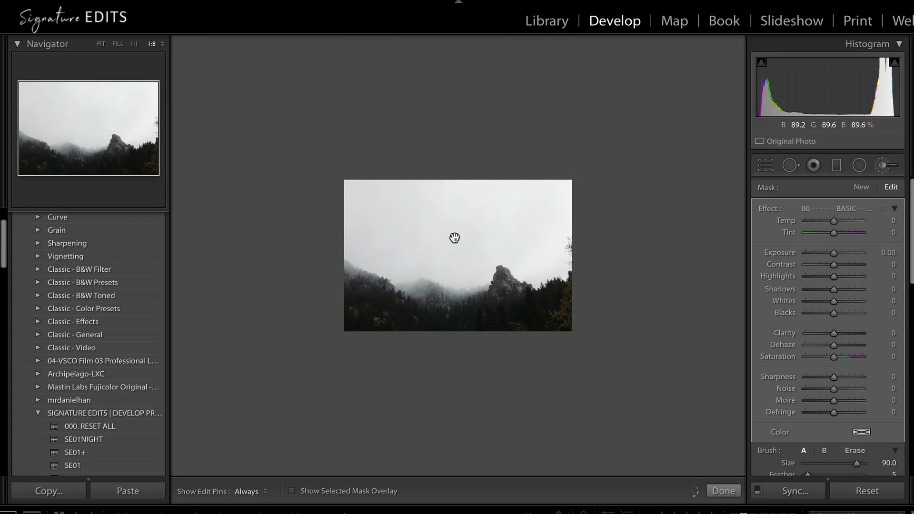
pyautogui.press('o')
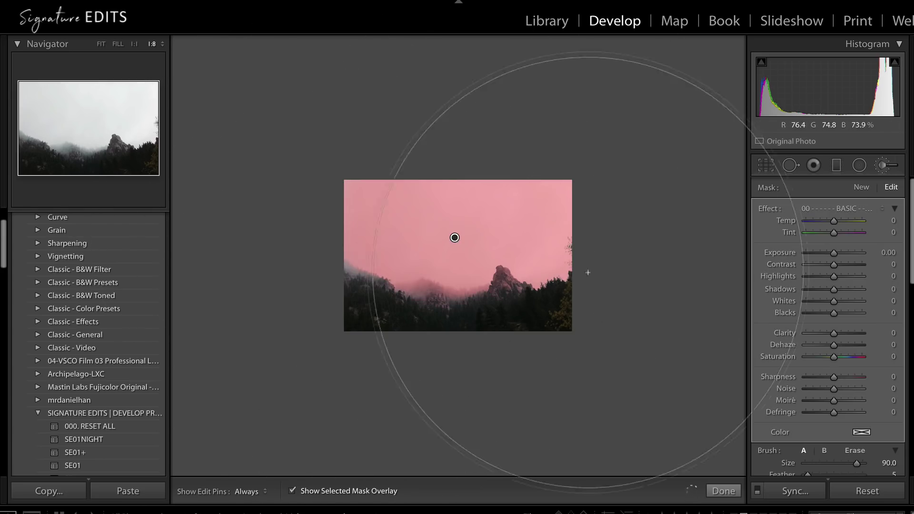
pyautogui.press('o')
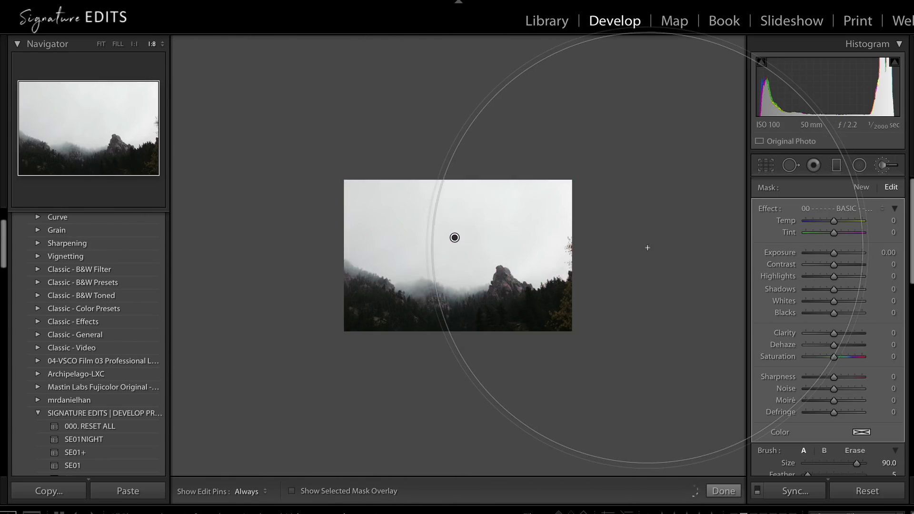
# Step: Darken the sky mask to exposure -0.68, compare before and after, then advance to the van photo
pyautogui.click(825, 251)
pyautogui.moveTo(824, 251); pyautogui.dragTo(829, 251)
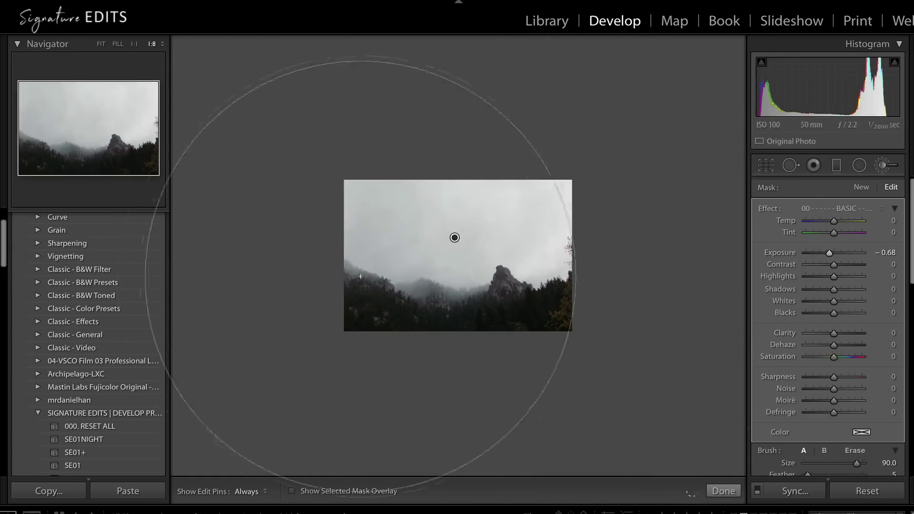
pyautogui.press('k')
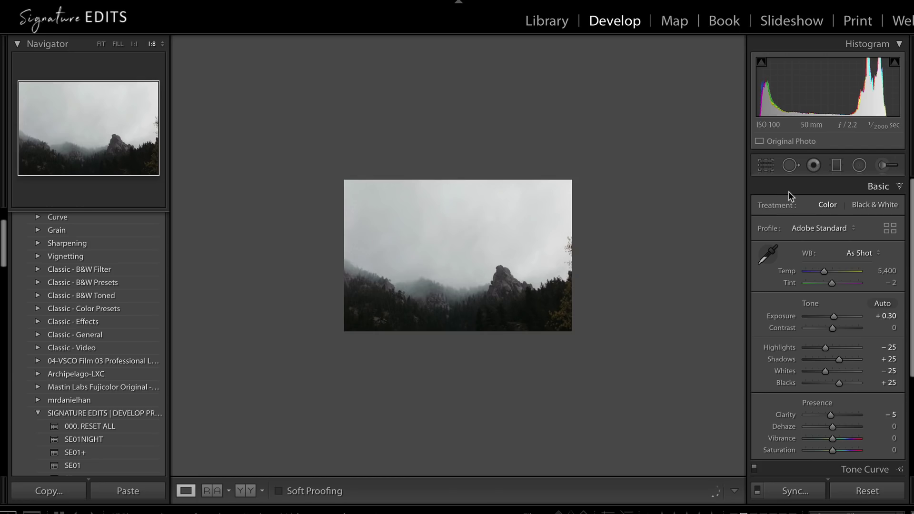
pyautogui.press('\\')
pyautogui.press('\\')
pyautogui.press('k')
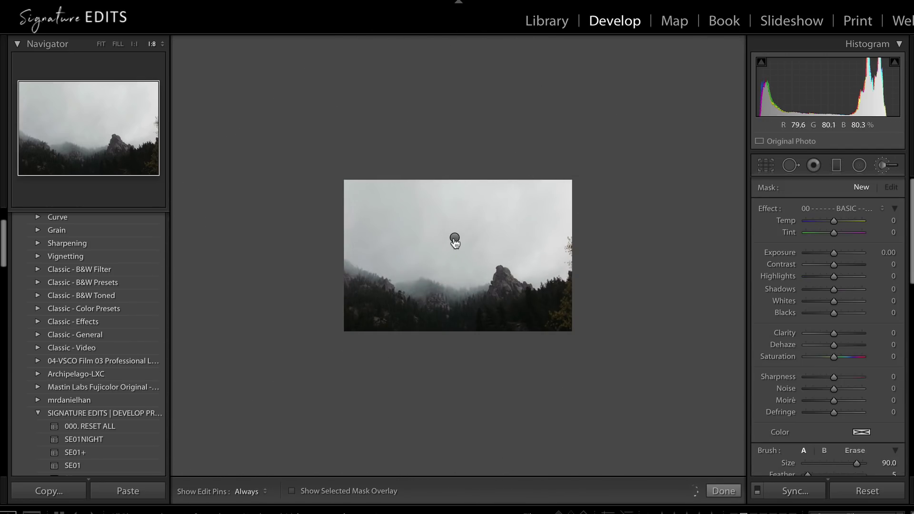
pyautogui.press('Delete')
pyautogui.hotkey('ctrl', 'z')
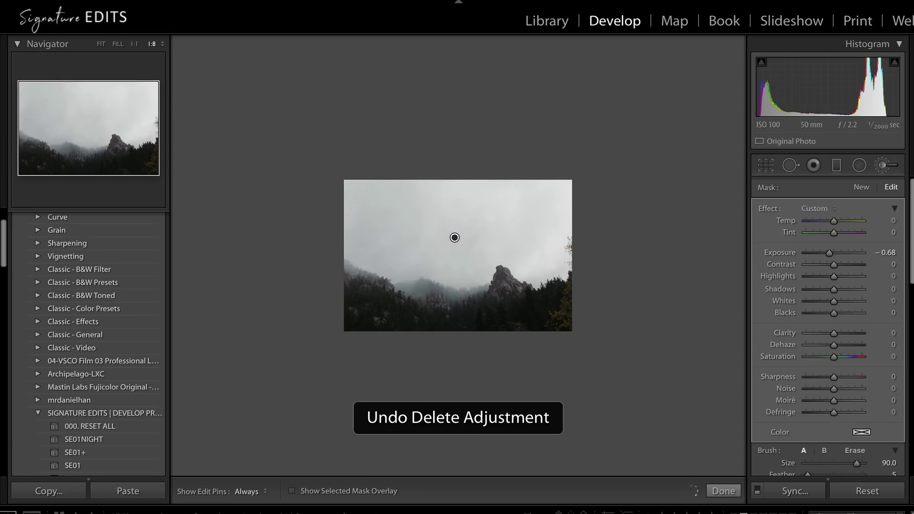
pyautogui.press('Right')
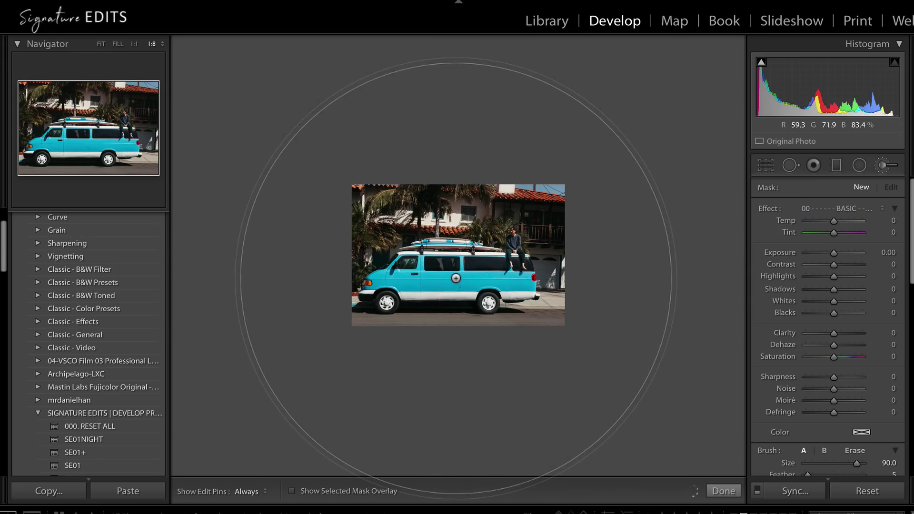
# Step: Auto-mask the turquoise van with a single Auto Mask brush click, checking the mask overlay
pyautogui.click(456, 278)
pyautogui.press('o')
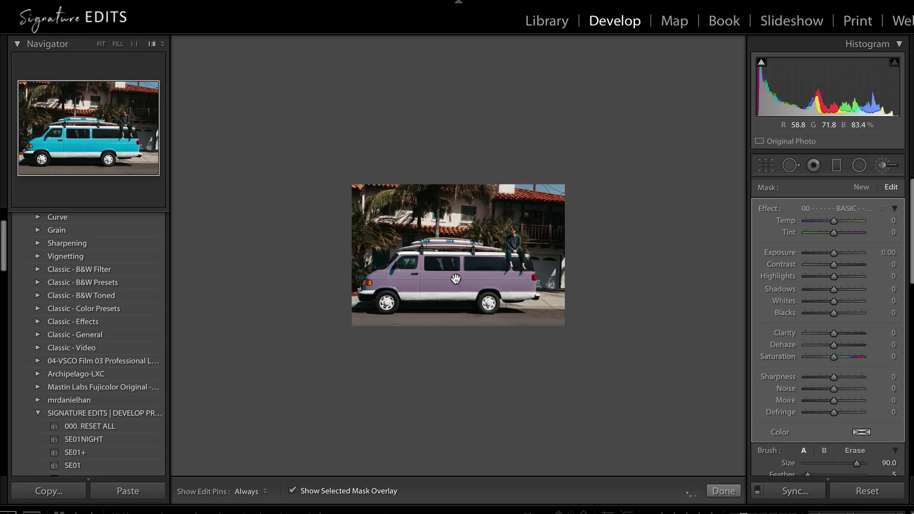
pyautogui.press('o')
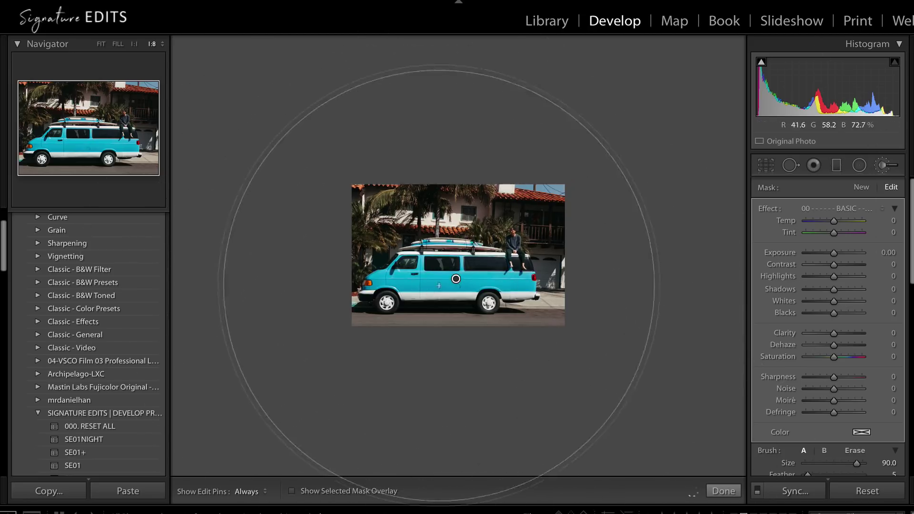
pyautogui.scroll(-1, 830, 314)
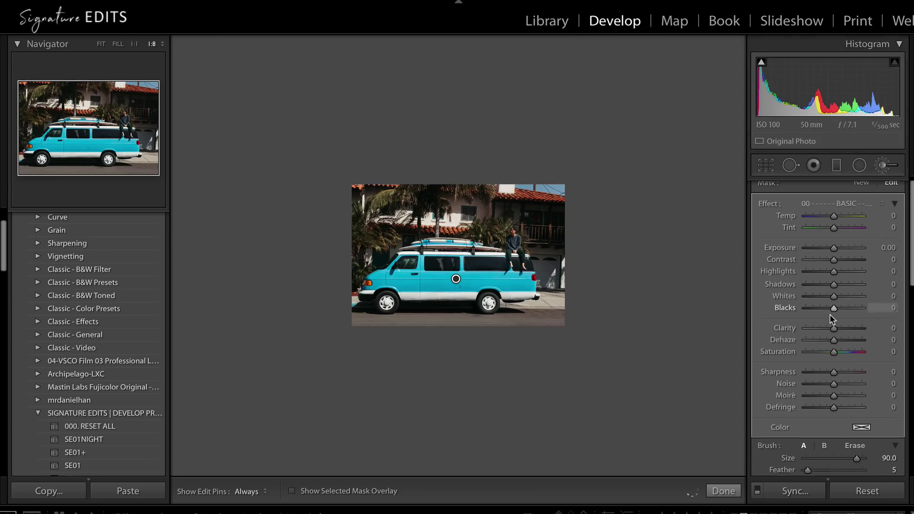
# Step: Set the van mask to Temp 63 and Tint 100, resetting Exposure, Contrast and Saturation
pyautogui.moveTo(812, 210); pyautogui.dragTo(863, 221)
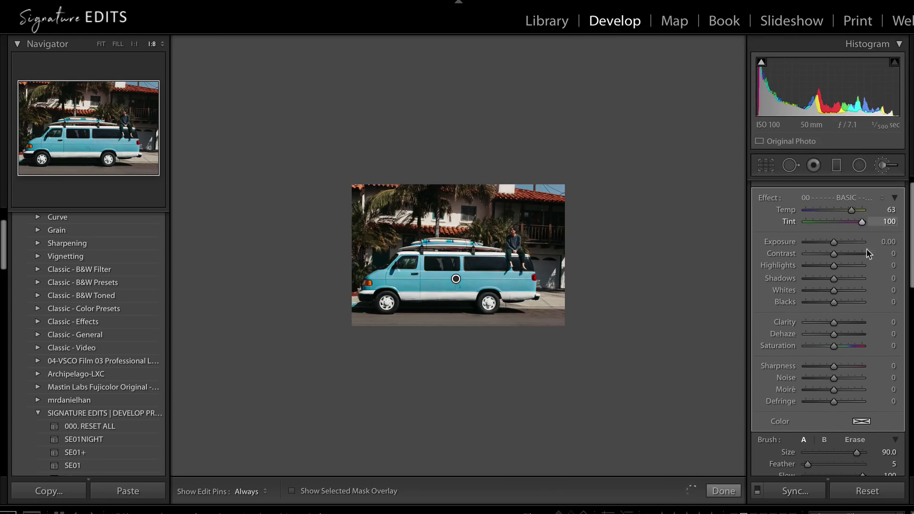
pyautogui.moveTo(835, 346); pyautogui.dragTo(862, 346)
pyautogui.moveTo(834, 253)
pyautogui.mouseDown()
pyautogui.moveTo(850, 252)
pyautogui.moveTo(829, 242)
pyautogui.mouseUp()
pyautogui.doubleClick(829, 243)
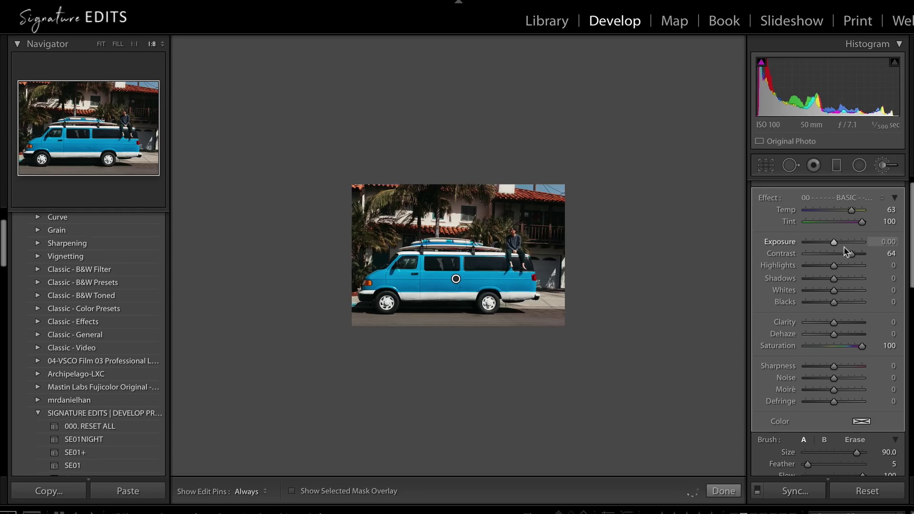
pyautogui.doubleClick(847, 253)
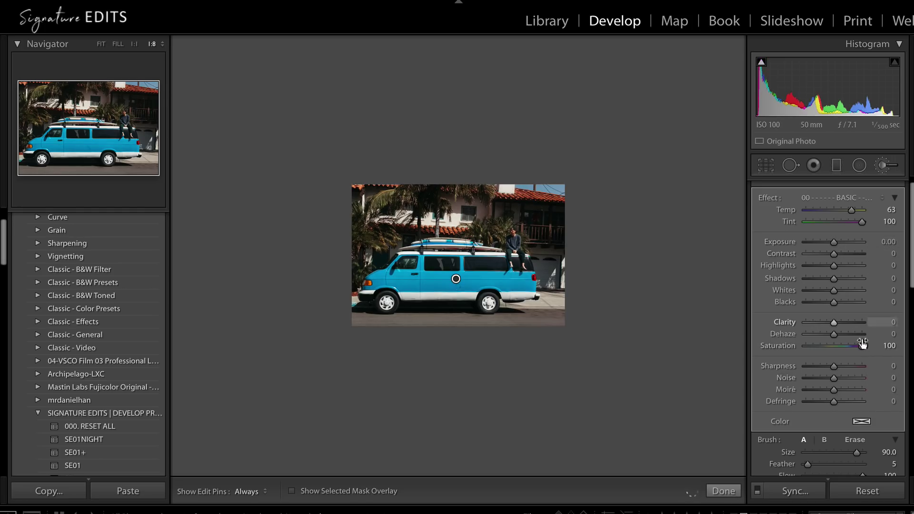
pyautogui.doubleClick(862, 345)
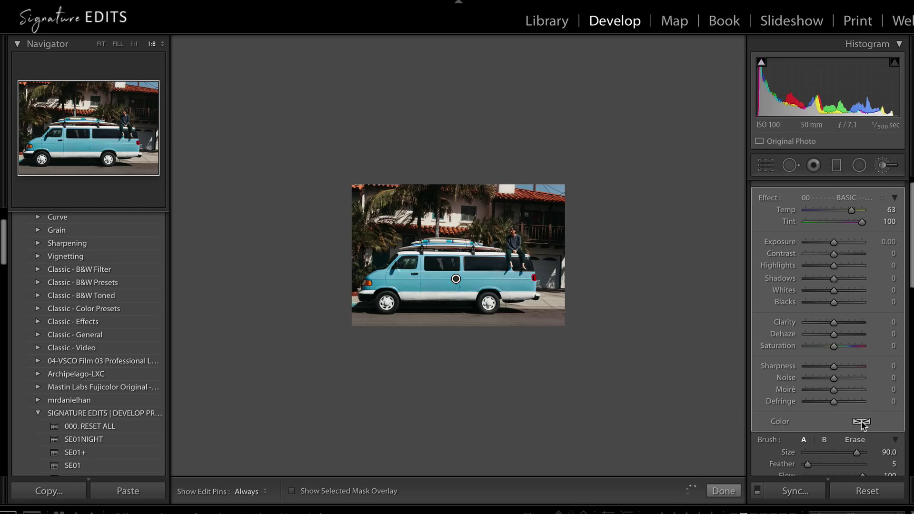
pyautogui.click(862, 422)
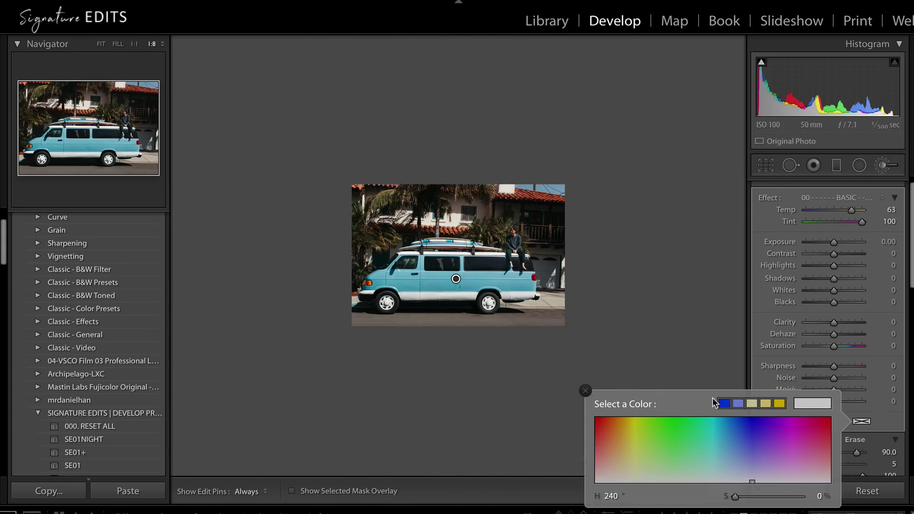
# Step: Give the van mask a green colour tint with Tint −100 and Temp 18
pyautogui.click(680, 434)
pyautogui.moveTo(680, 434); pyautogui.dragTo(563, 398)
pyautogui.moveTo(613, 417); pyautogui.dragTo(657, 418)
pyautogui.click(824, 221)
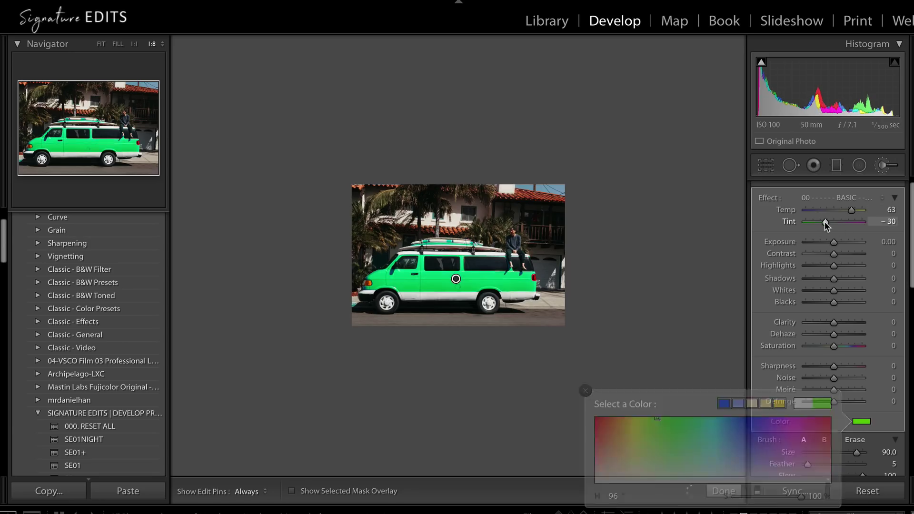
pyautogui.moveTo(826, 223); pyautogui.dragTo(804, 225)
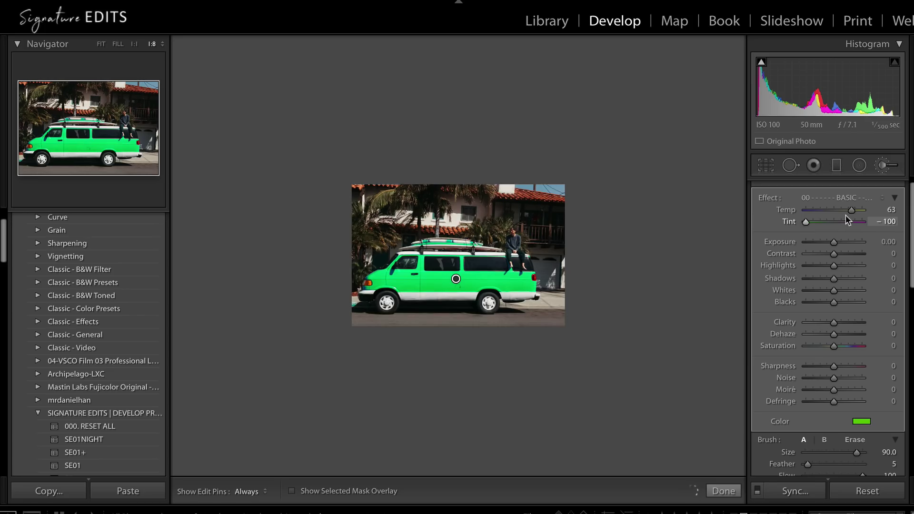
pyautogui.click(839, 210)
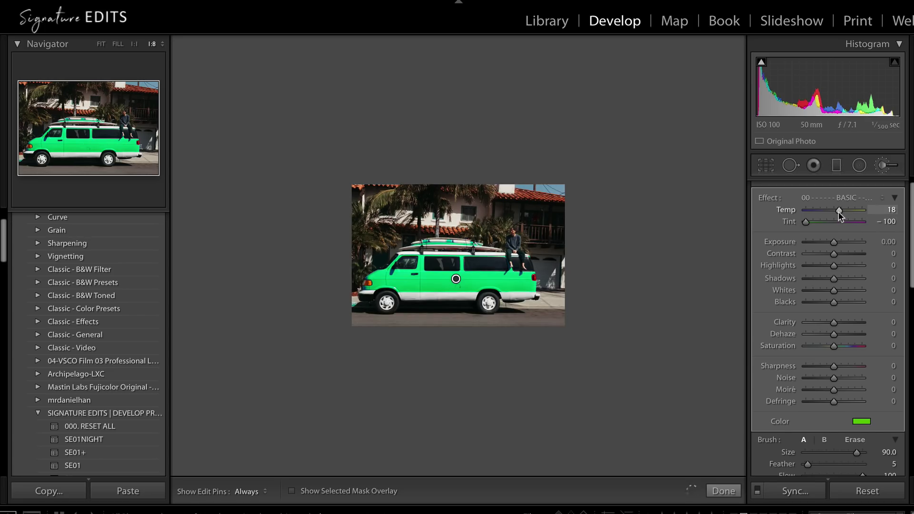
# Step: Compare the van edit by deleting and restoring it, then switch to the castle photo
pyautogui.press('Delete')
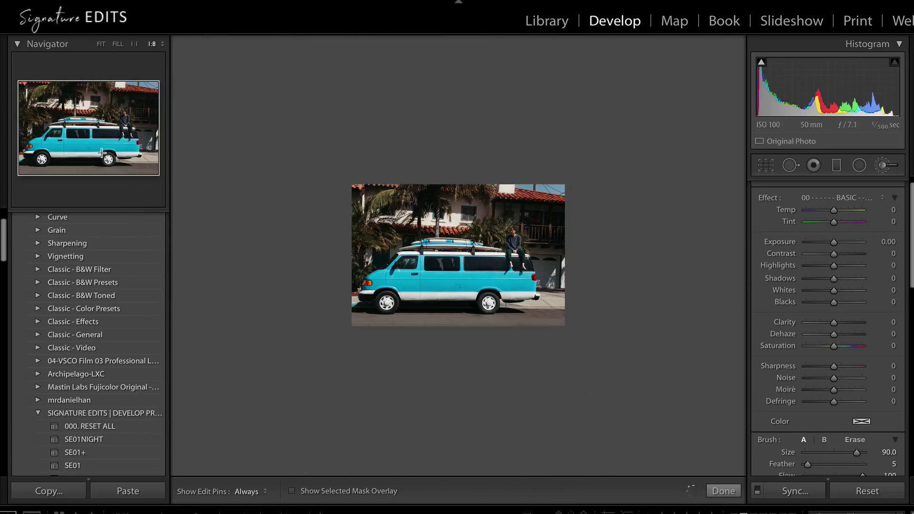
pyautogui.click(101, 44)
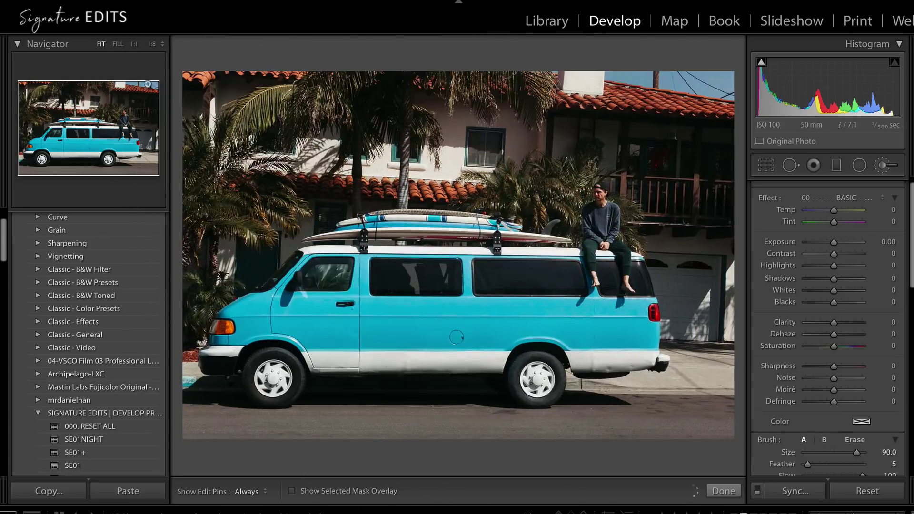
pyautogui.hotkey('ctrl', 'z')
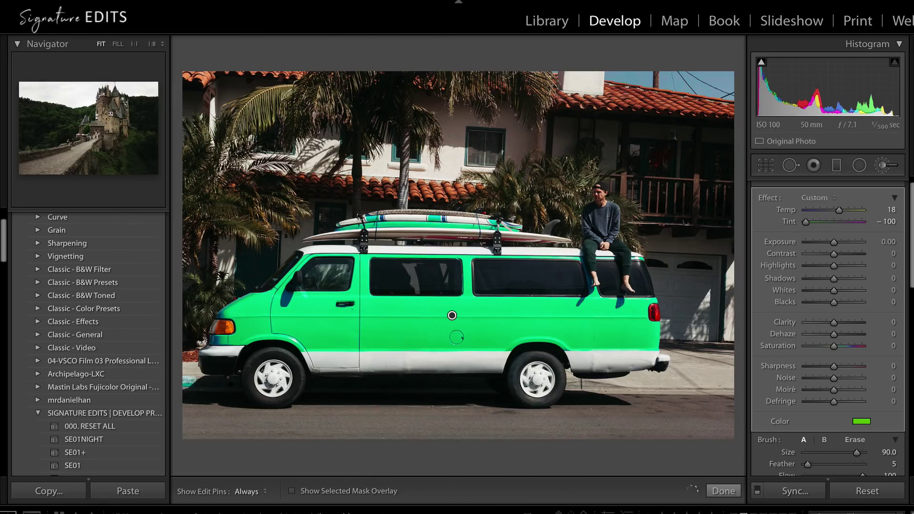
pyautogui.click(97, 501)
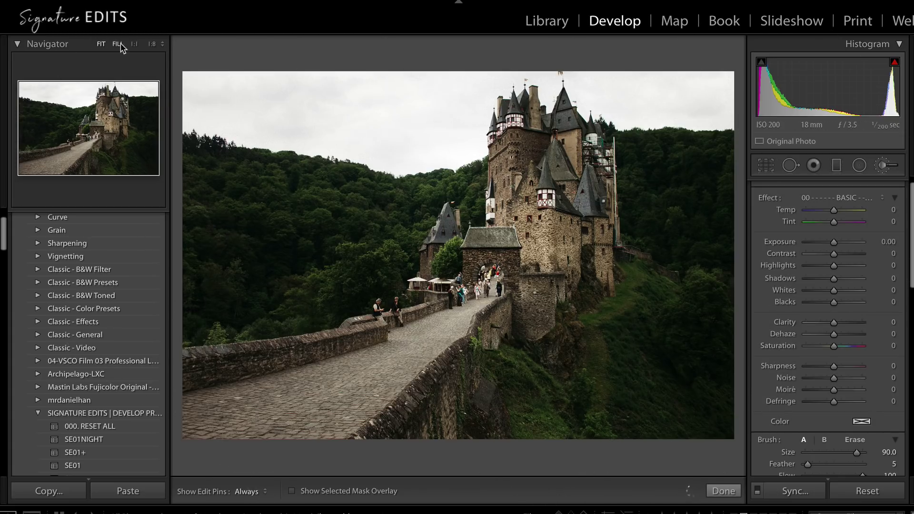
# Step: Set the brush effect's Saturation to 48 on the castle photo
pyautogui.click(151, 43)
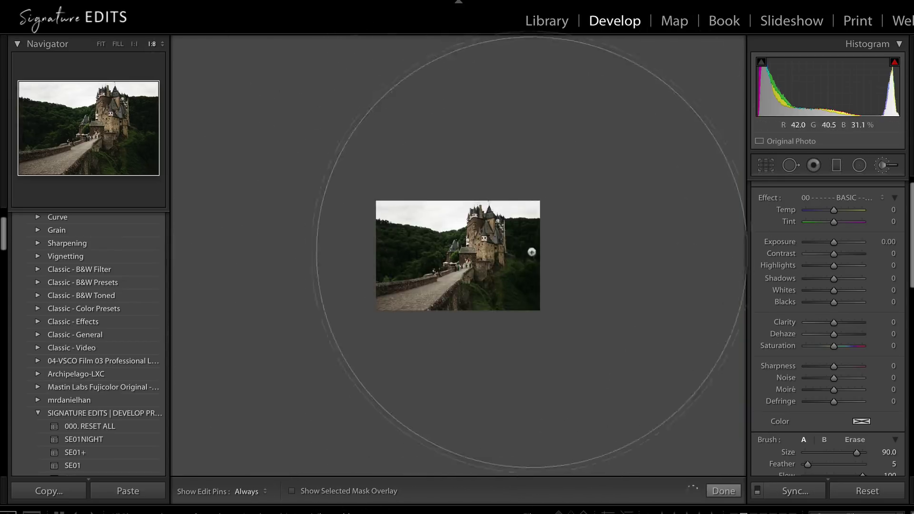
pyautogui.click(100, 44)
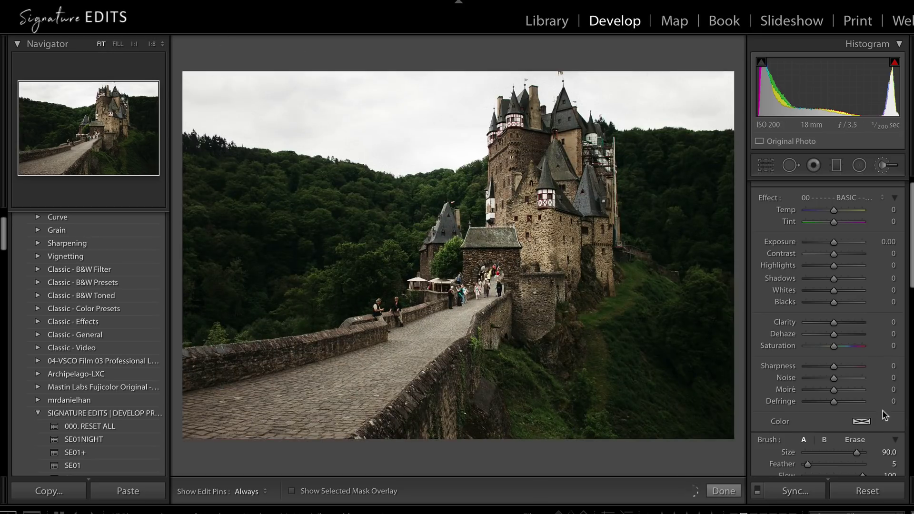
pyautogui.click(849, 345)
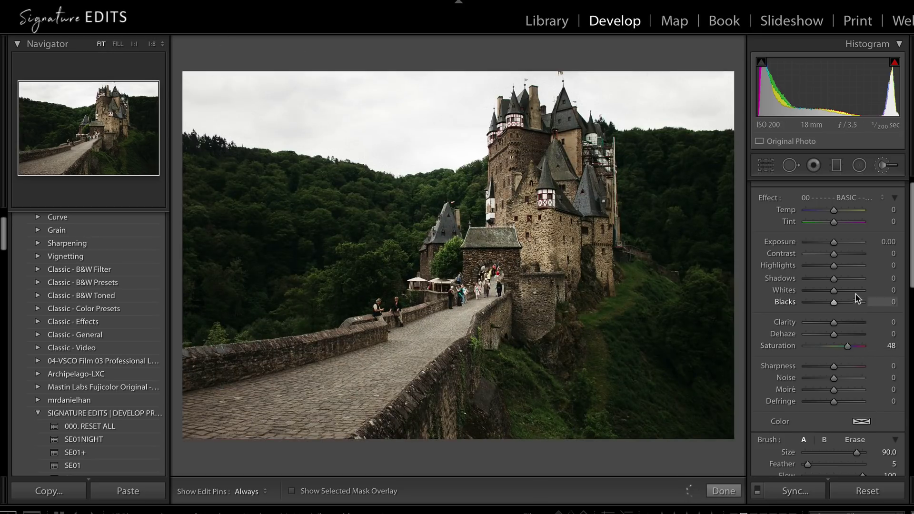
# Step: Try raising the castle photo's global Saturation, then reset Saturation and Vibrance to 0
pyautogui.press('k')
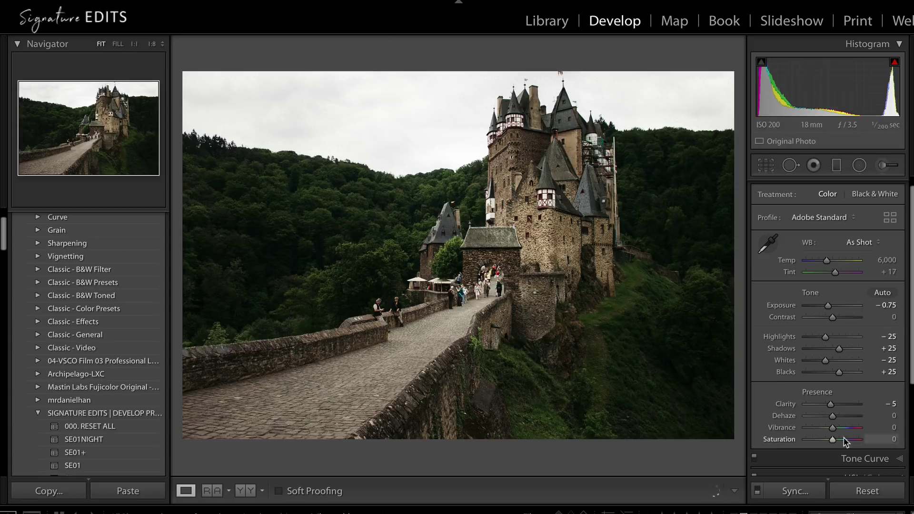
pyautogui.moveTo(843, 438); pyautogui.dragTo(851, 438)
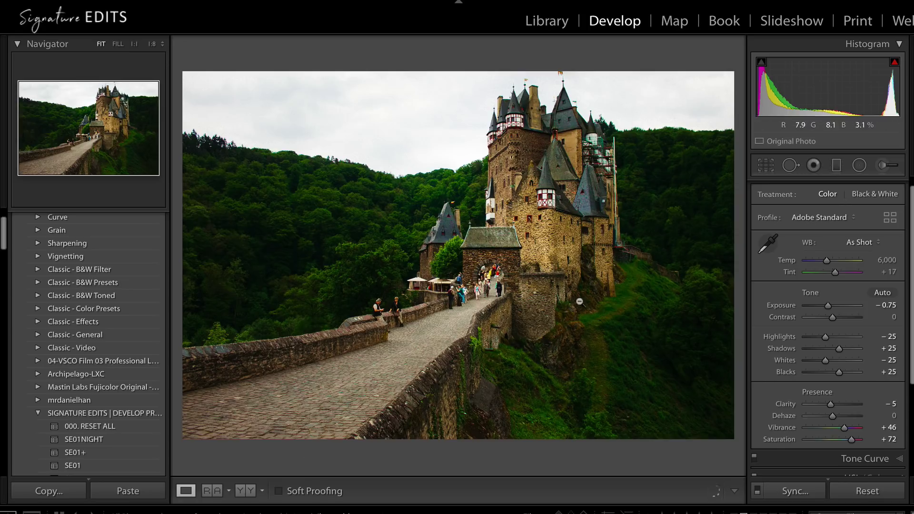
pyautogui.doubleClick(848, 442)
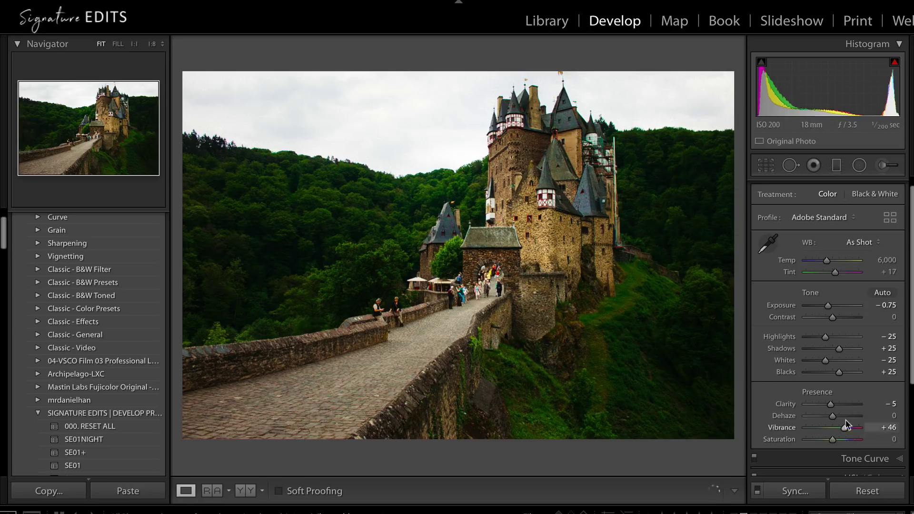
pyautogui.doubleClick(846, 428)
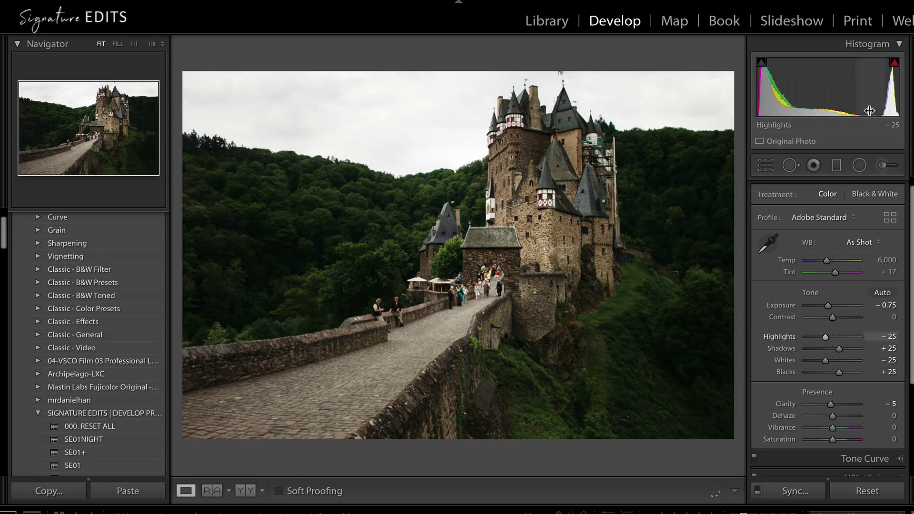
pyautogui.click(883, 166)
# Step: Auto-mask the castle's forested hillsides with one click at 1:8 zoom, then reposition the pin
pyautogui.click(152, 44)
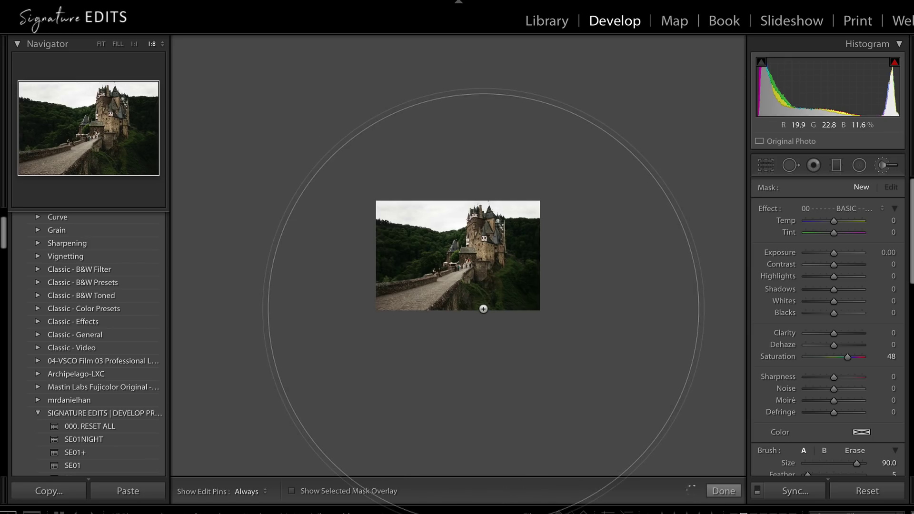
pyautogui.press('o')
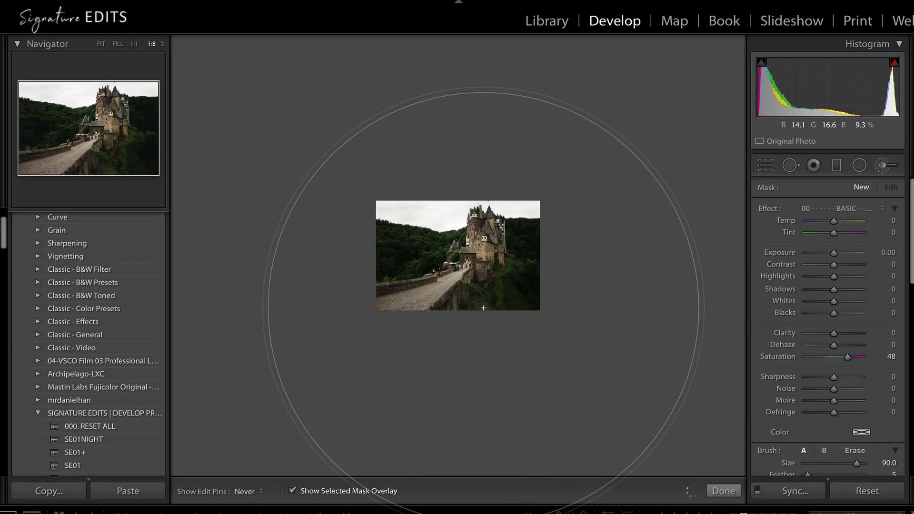
pyautogui.click(483, 307)
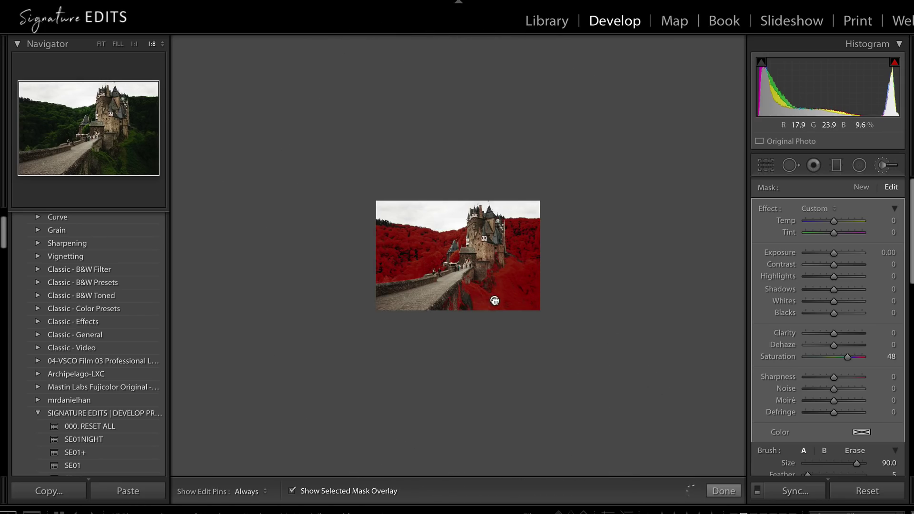
pyautogui.moveTo(501, 284); pyautogui.dragTo(524, 255)
pyautogui.moveTo(490, 289)
pyautogui.mouseDown()
pyautogui.moveTo(483, 265)
pyautogui.moveTo(486, 297)
pyautogui.mouseUp()
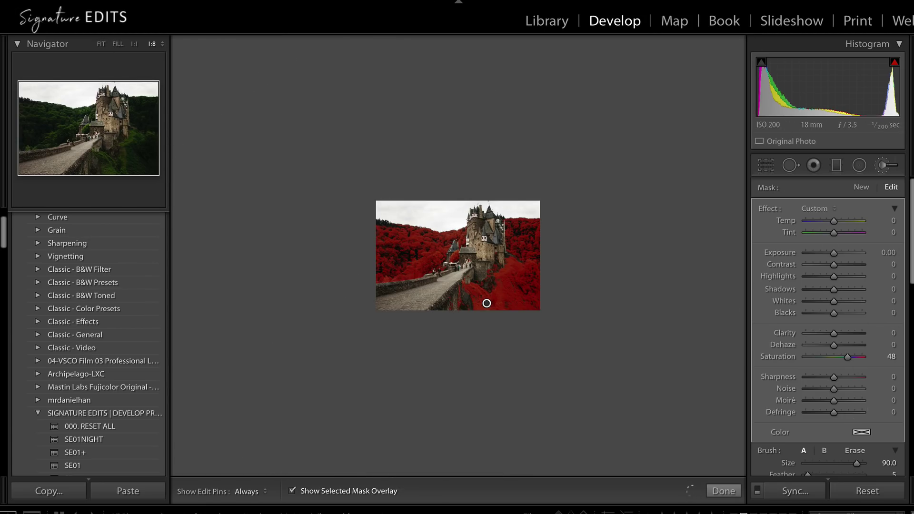
# Step: Paint extra mask over the left hills with a small soft brush, then push Saturation to maximum
pyautogui.scroll(-3, 544, 259)
pyautogui.scroll(-1, 544, 259)
pyautogui.click(825, 451)
pyautogui.press('h')
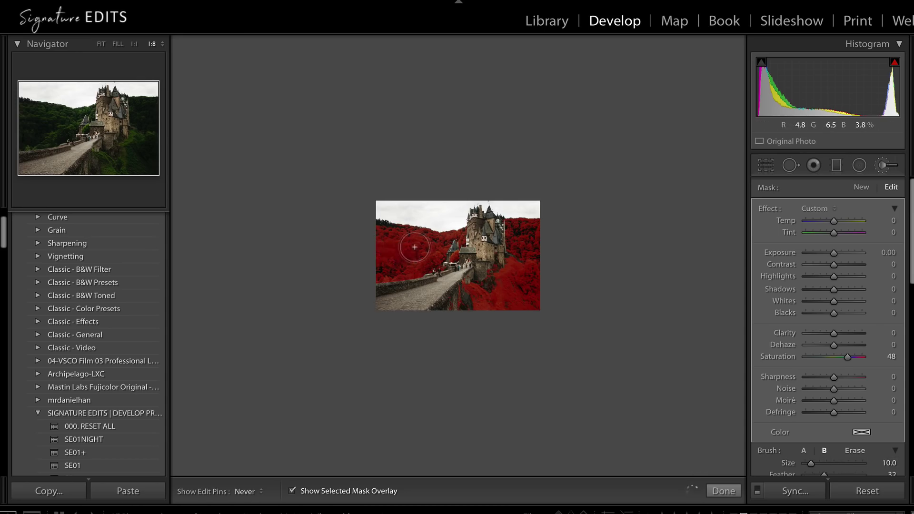
pyautogui.moveTo(415, 247)
pyautogui.mouseDown()
pyautogui.moveTo(381, 263)
pyautogui.moveTo(426, 243)
pyautogui.moveTo(381, 241)
pyautogui.mouseUp()
pyautogui.press('h')
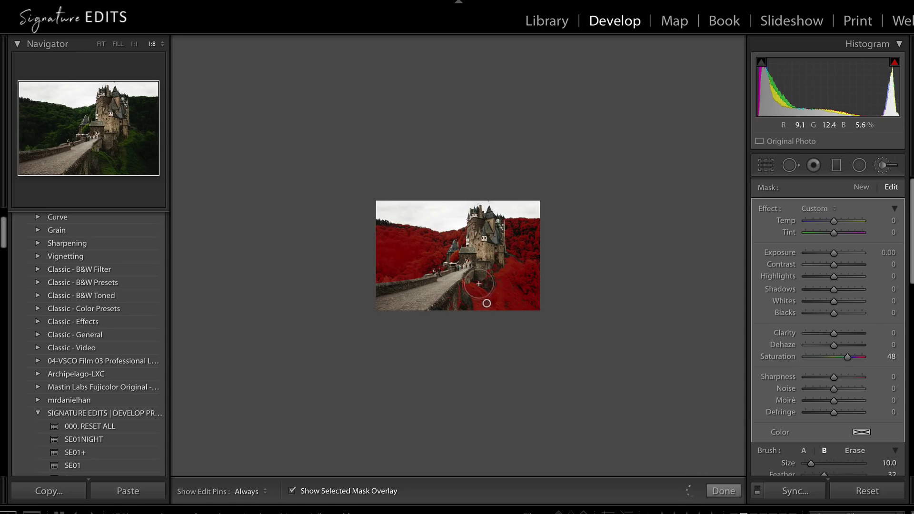
pyautogui.press('h')
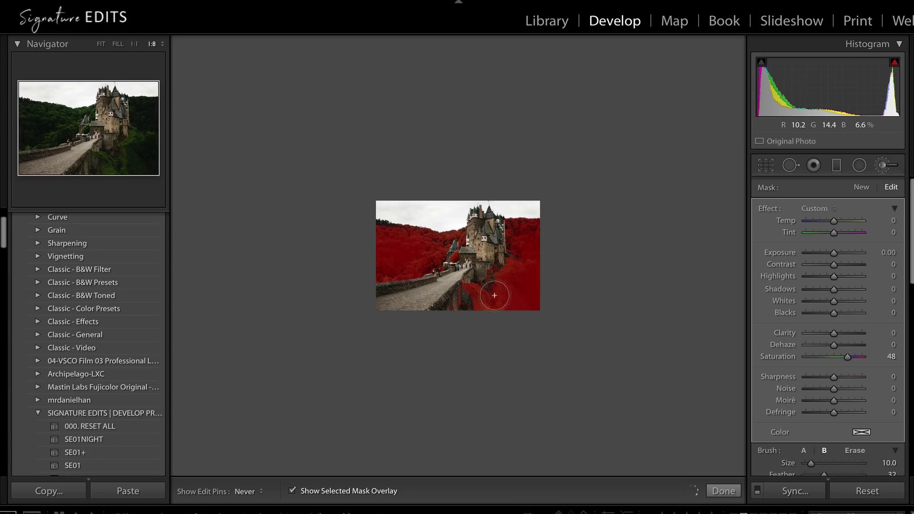
pyautogui.press('h')
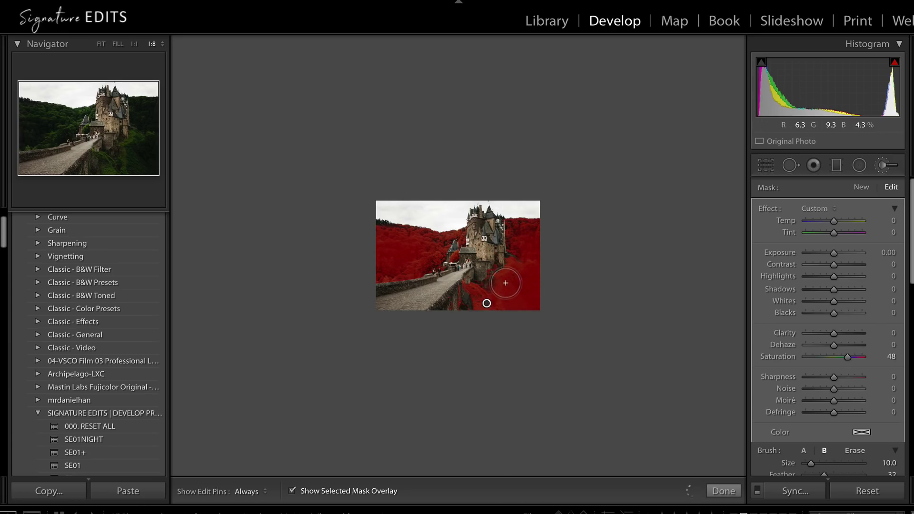
pyautogui.press('o')
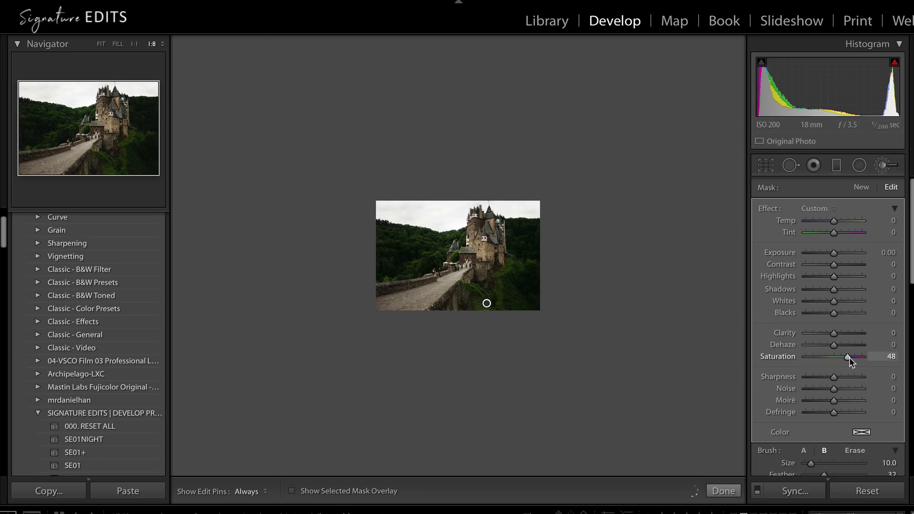
pyautogui.moveTo(849, 358); pyautogui.dragTo(870, 370)
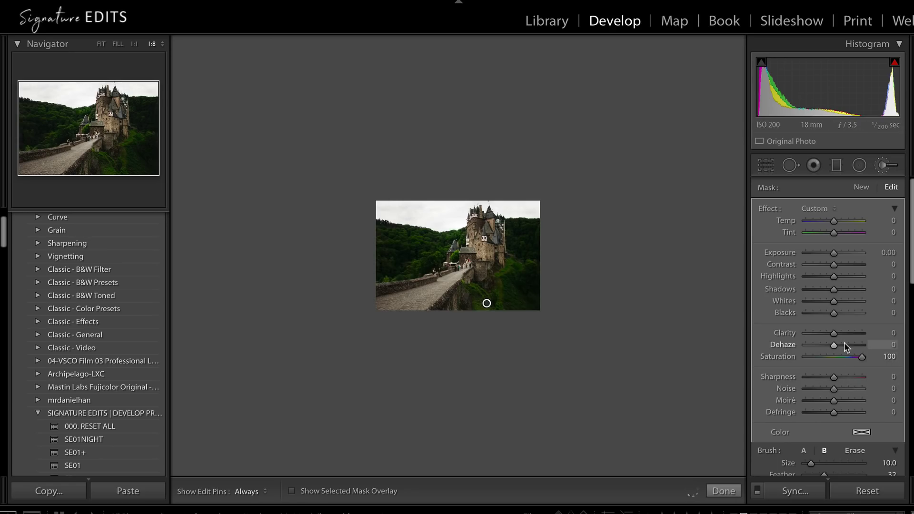
# Step: Brighten the greenery mask to Exposure 0.50 with Tint −39 and Temp 29
pyautogui.scroll(-2, 841, 364)
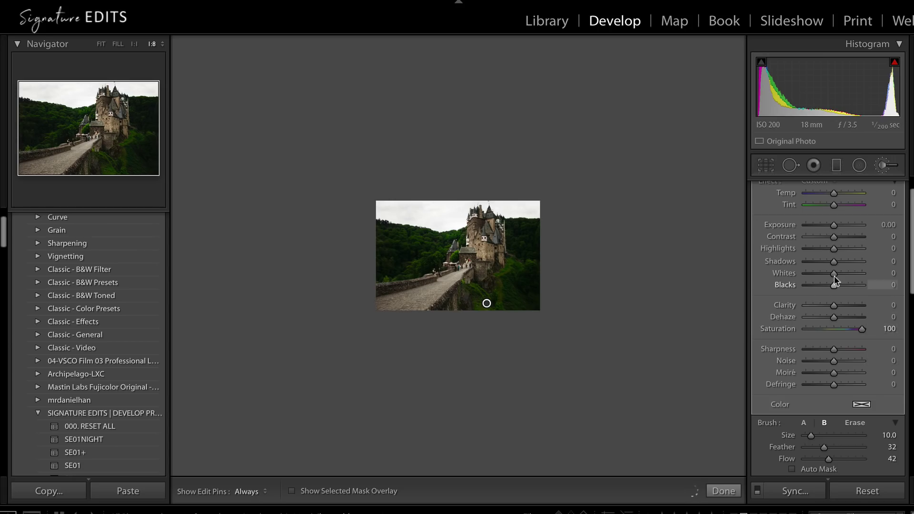
pyautogui.moveTo(835, 224); pyautogui.dragTo(838, 224)
pyautogui.scroll(2, 838, 223)
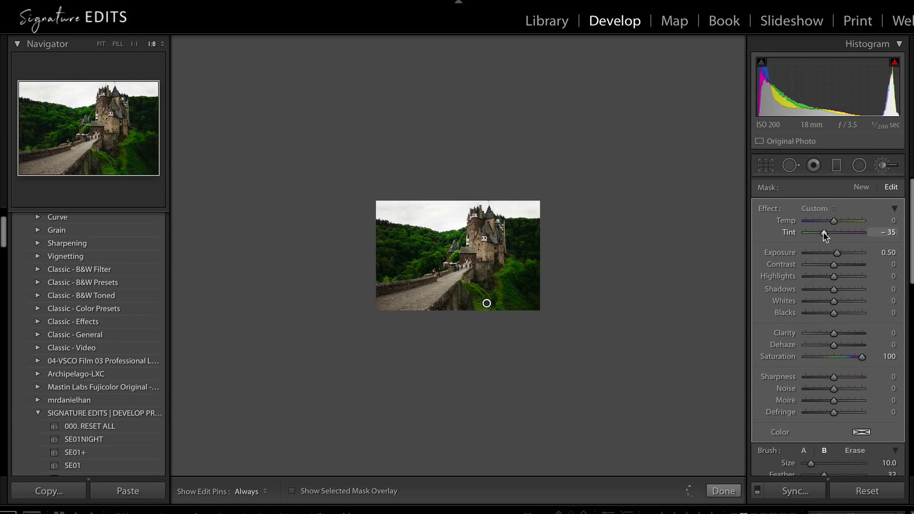
pyautogui.moveTo(823, 232); pyautogui.dragTo(841, 222)
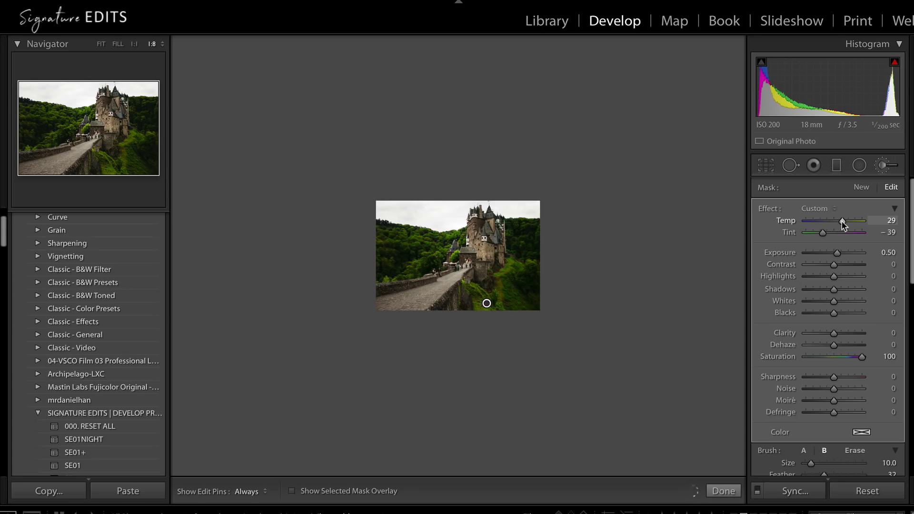
# Step: Close and reopen the brush on the castle photo and select the hillside pin, fitting the photo to view
pyautogui.press('k')
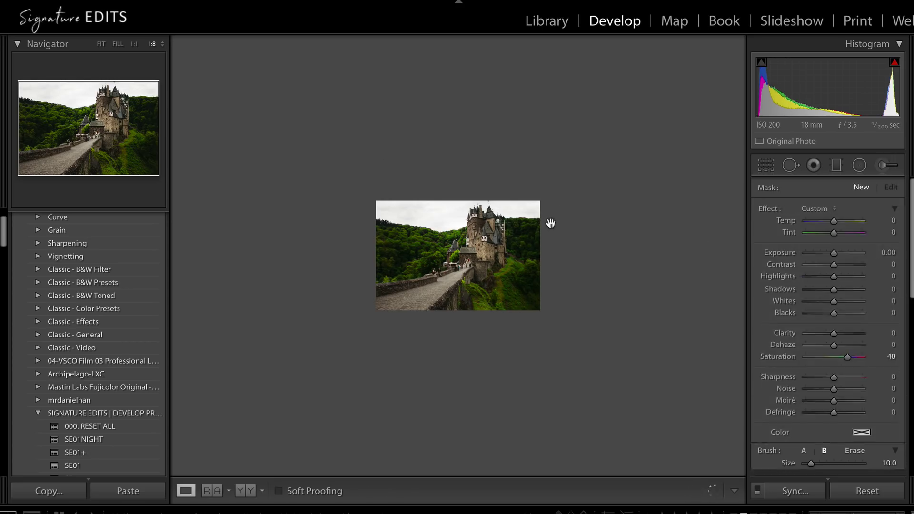
pyautogui.click(881, 165)
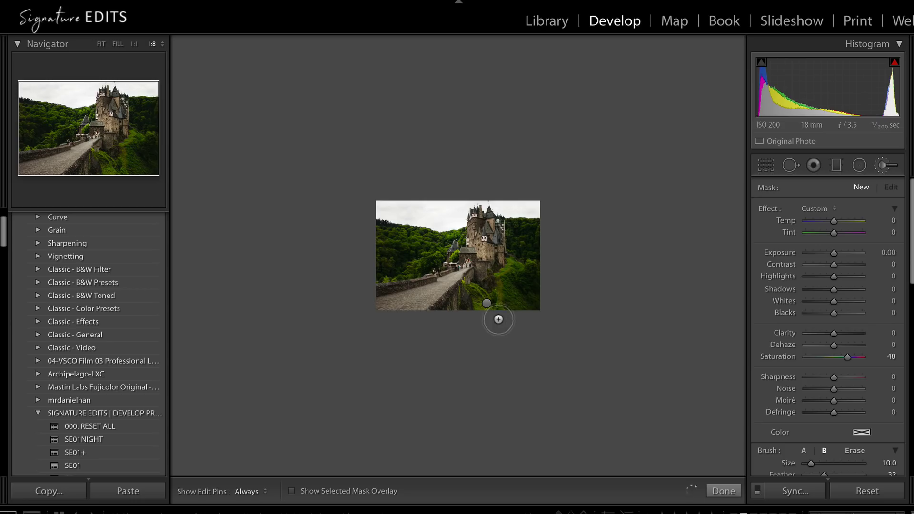
pyautogui.click(486, 303)
pyautogui.click(98, 43)
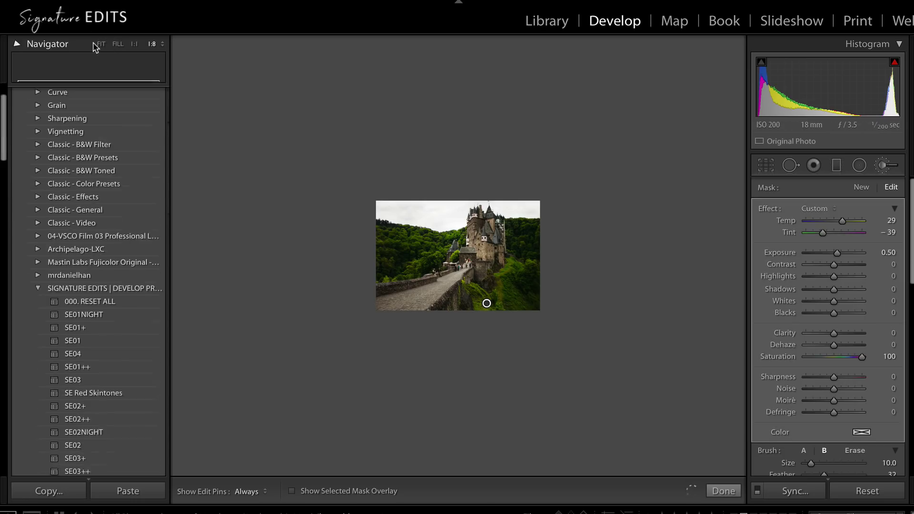
pyautogui.click(101, 44)
# Step: Toggle the greenery adjustment off and on to compare, keep it, and advance to the denim portrait
pyautogui.press('Delete')
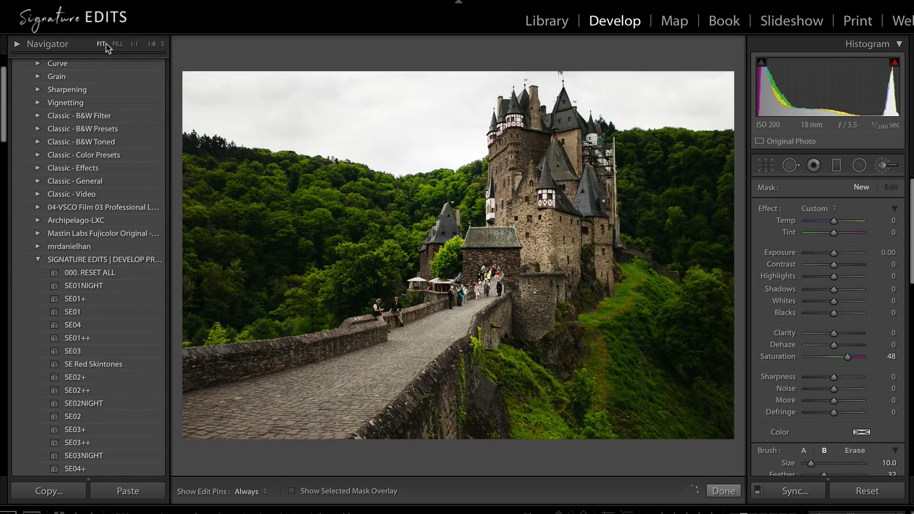
pyautogui.hotkey('ctrl', 'z')
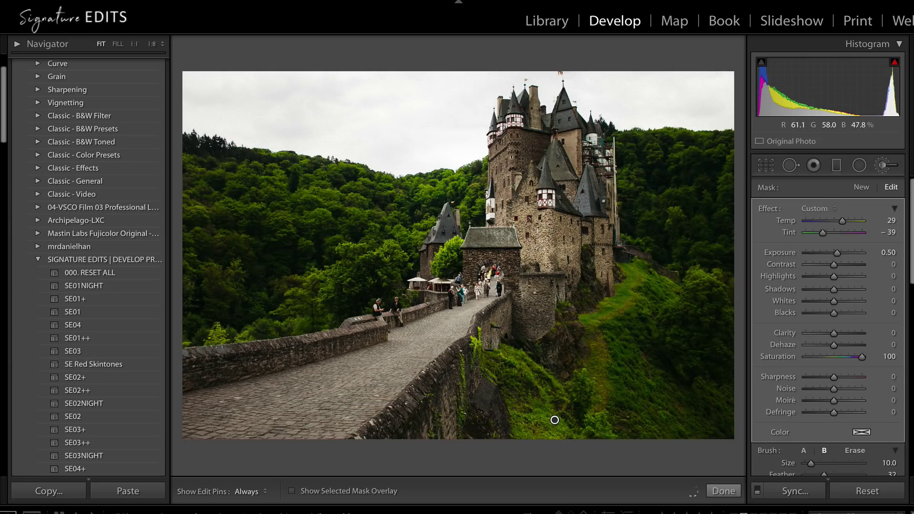
pyautogui.press('Delete')
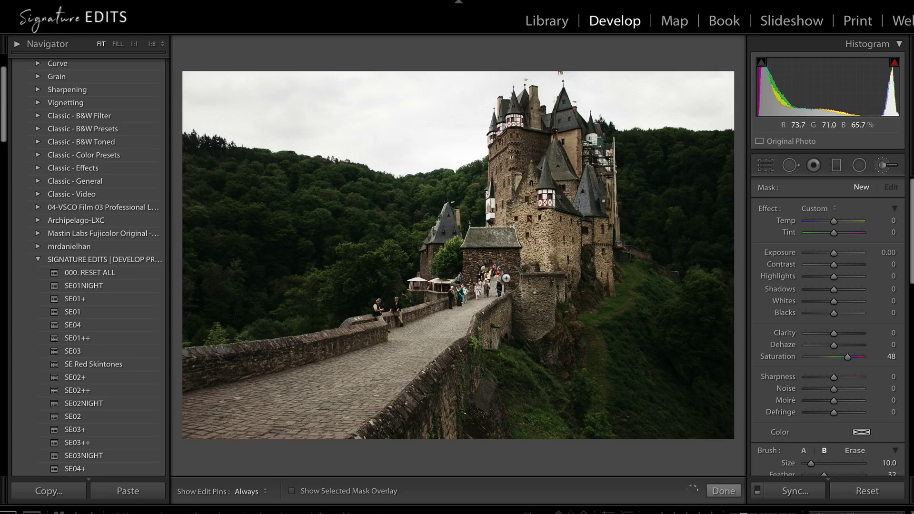
pyautogui.hotkey('ctrl', 'z')
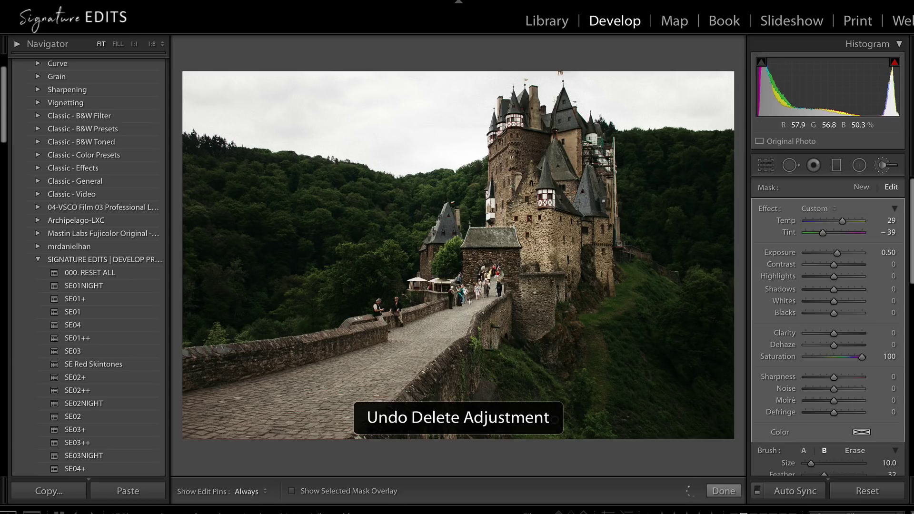
pyautogui.hotkey('ctrl', 'shift', 'z')
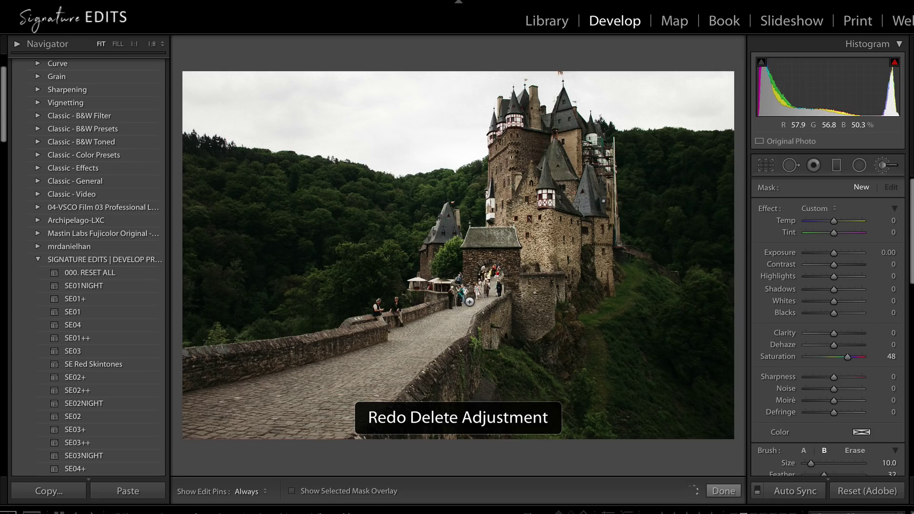
pyautogui.hotkey('ctrl', 'z')
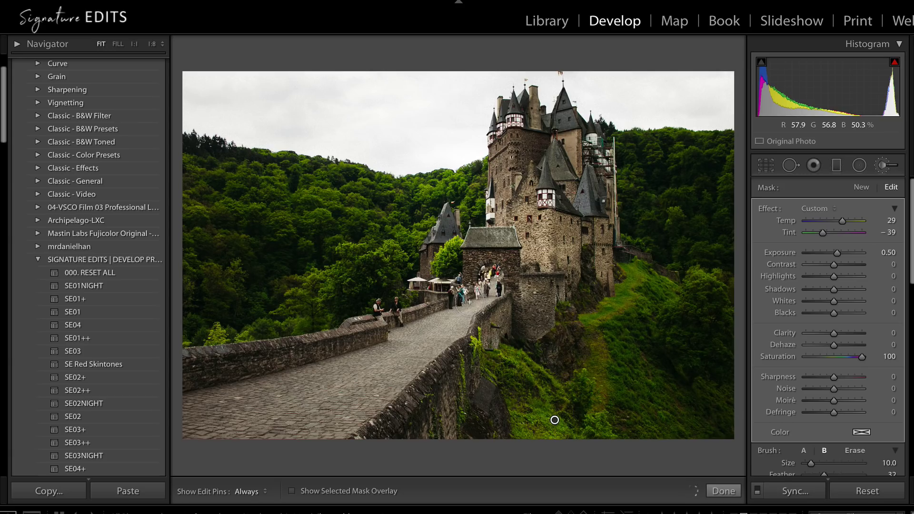
pyautogui.press('Right')
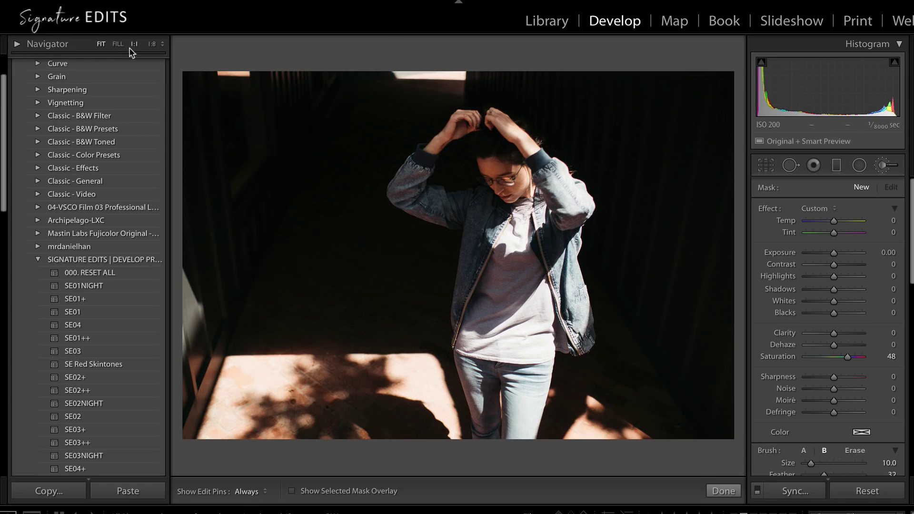
# Step: Enlarge the brush to Size 87.3 and paint a test stroke shown with the red overlay
pyautogui.click(153, 47)
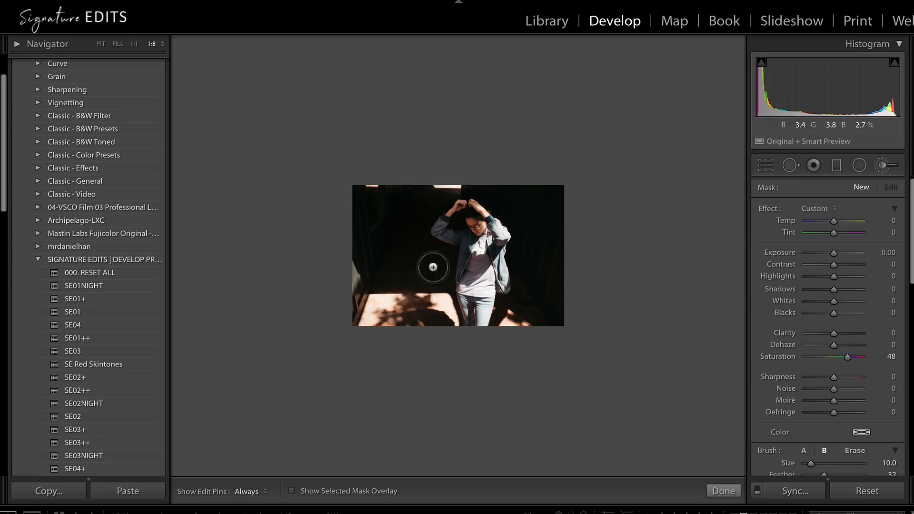
pyautogui.click(855, 462)
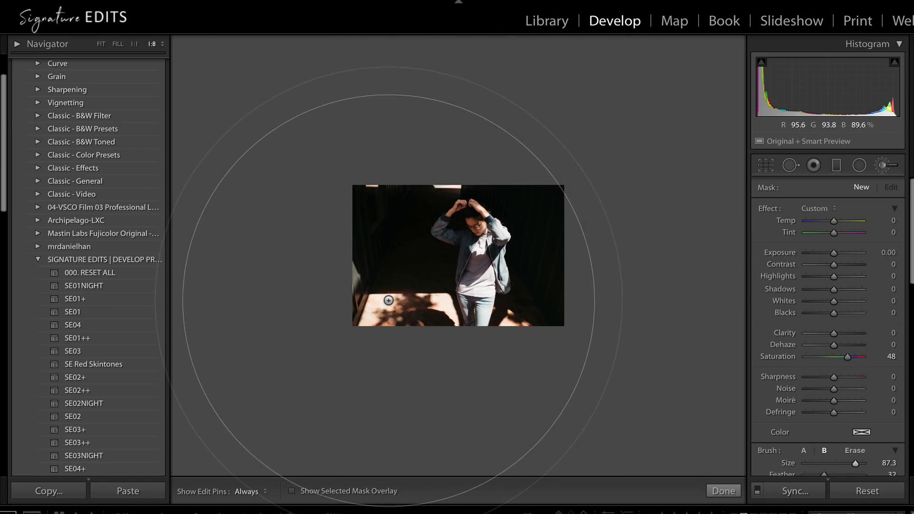
pyautogui.click(443, 301)
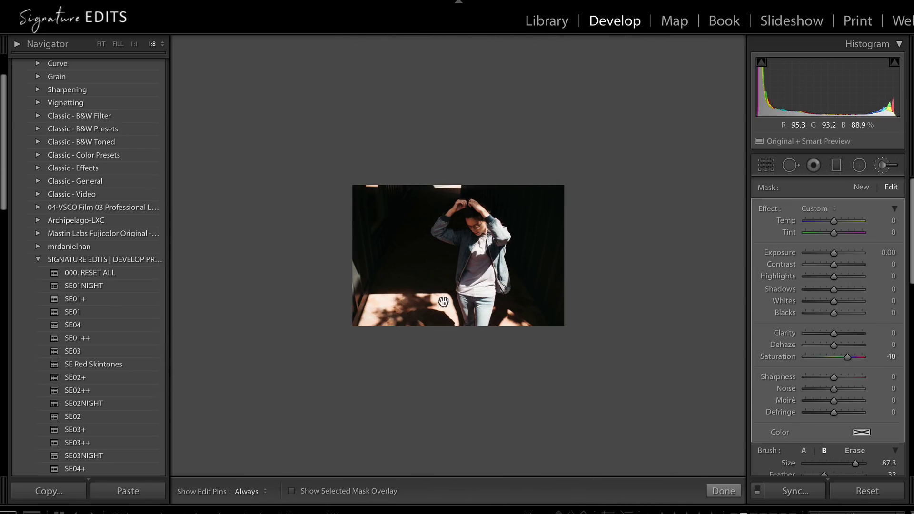
pyautogui.press('o')
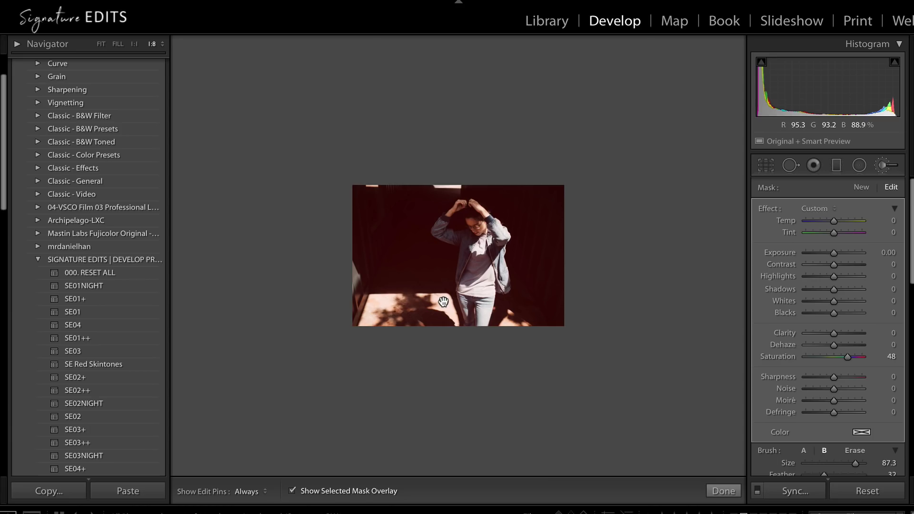
pyautogui.moveTo(444, 301); pyautogui.dragTo(420, 303)
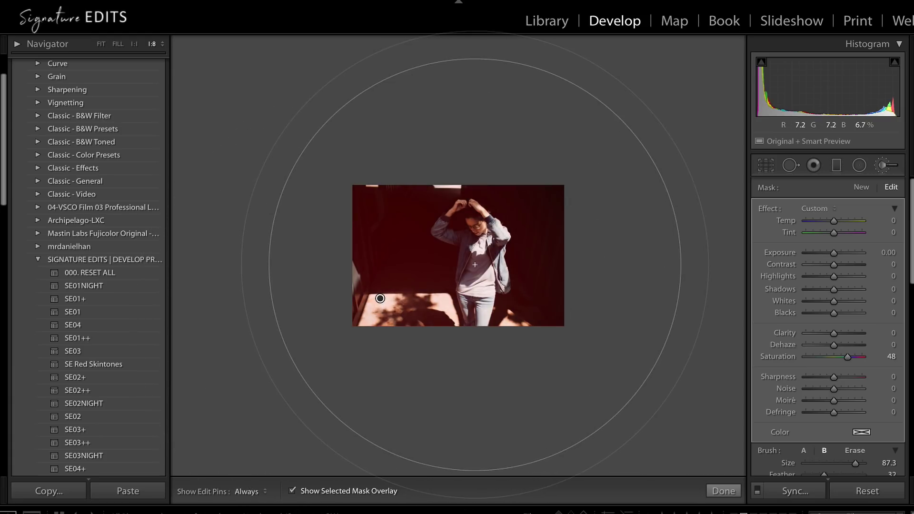
# Step: Delete the test brush mask, cancelling the prompt to delete the photo
pyautogui.press('Delete')
pyautogui.press('Delete')
pyautogui.click(523, 204)
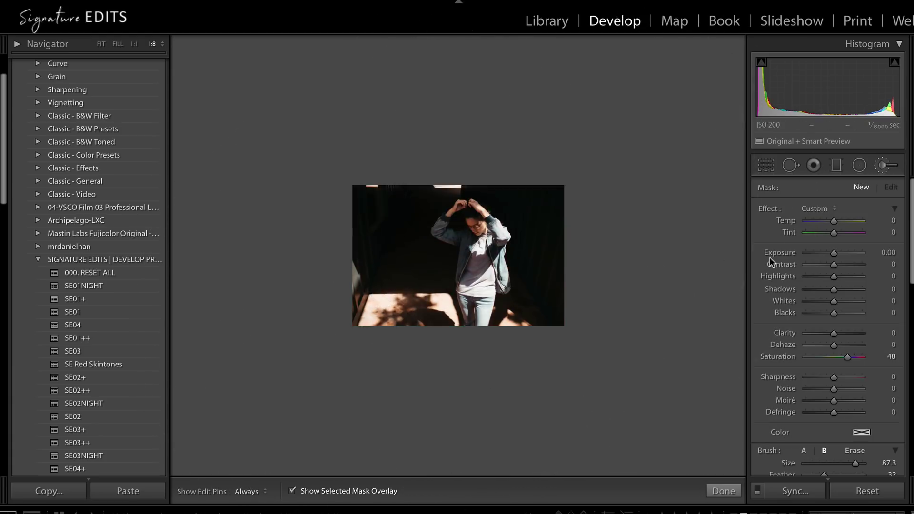
pyautogui.scroll(-5, 830, 331)
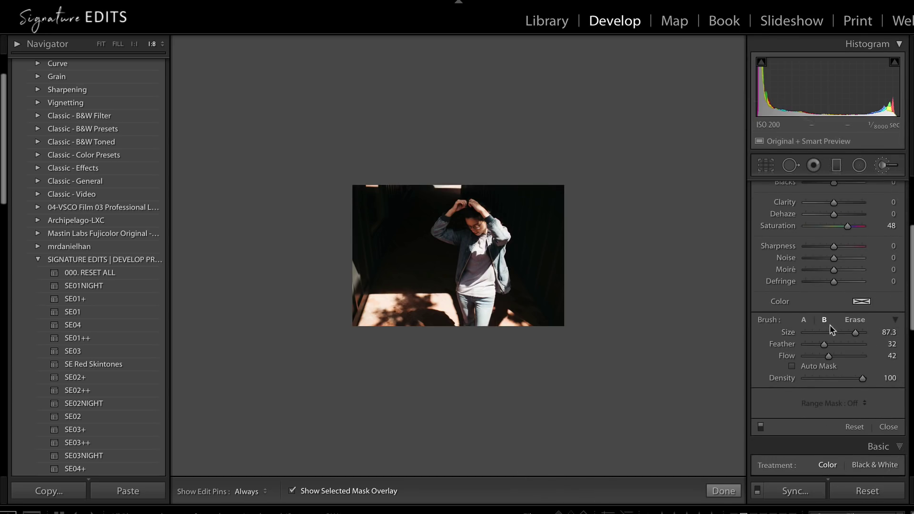
# Step: Auto-mask the sunlit floor and the light shirt and jeans with brush A at Size 90, Feather 5, Flow 100
pyautogui.click(803, 319)
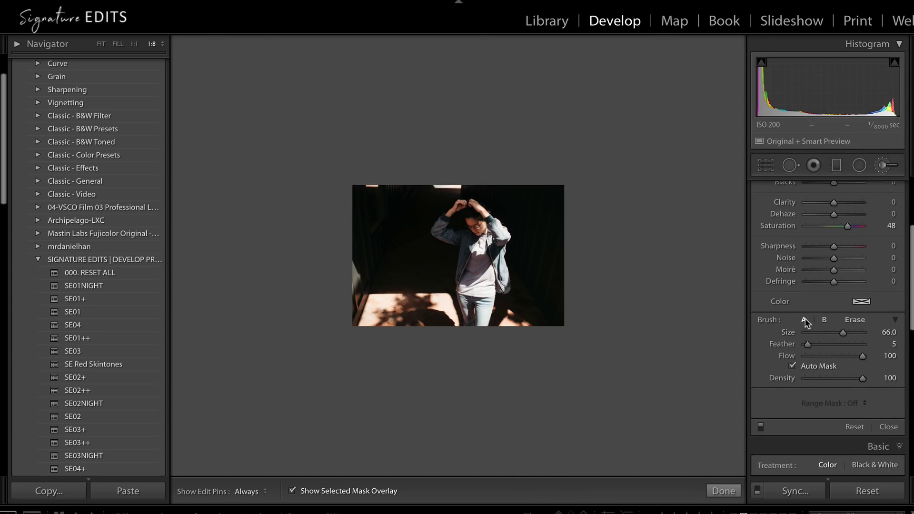
pyautogui.scroll(5, 455, 282)
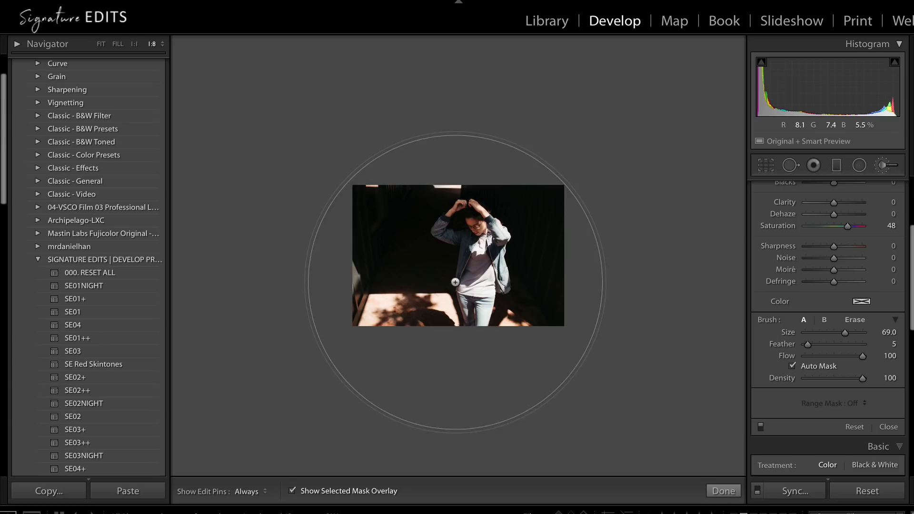
pyautogui.press('h')
pyautogui.scroll(1, 387, 299)
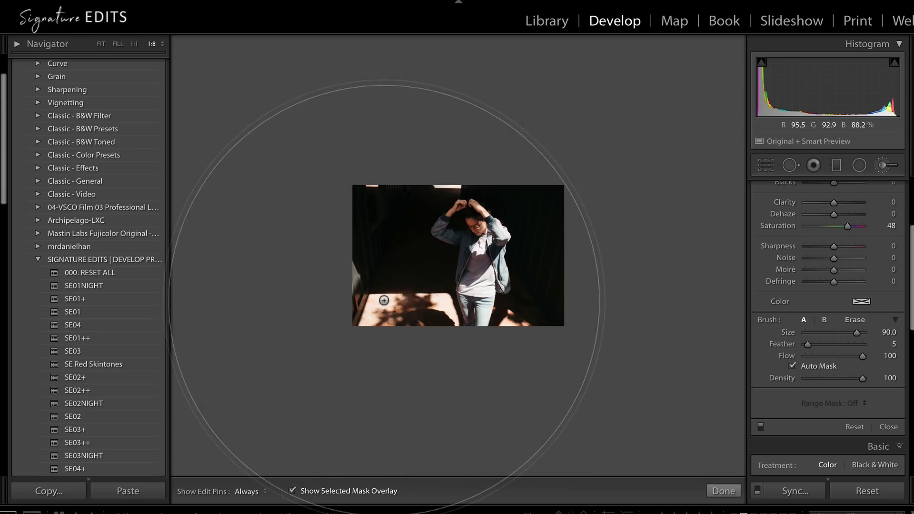
pyautogui.click(387, 300)
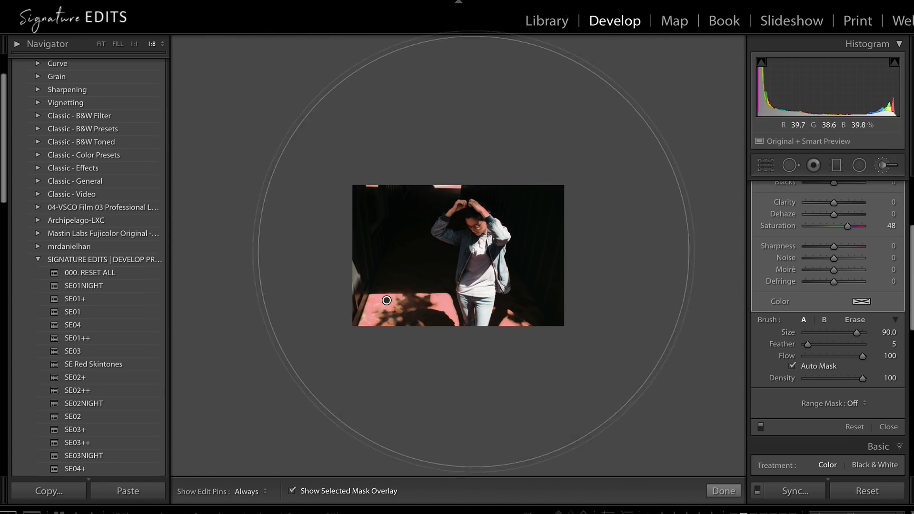
pyautogui.click(483, 313)
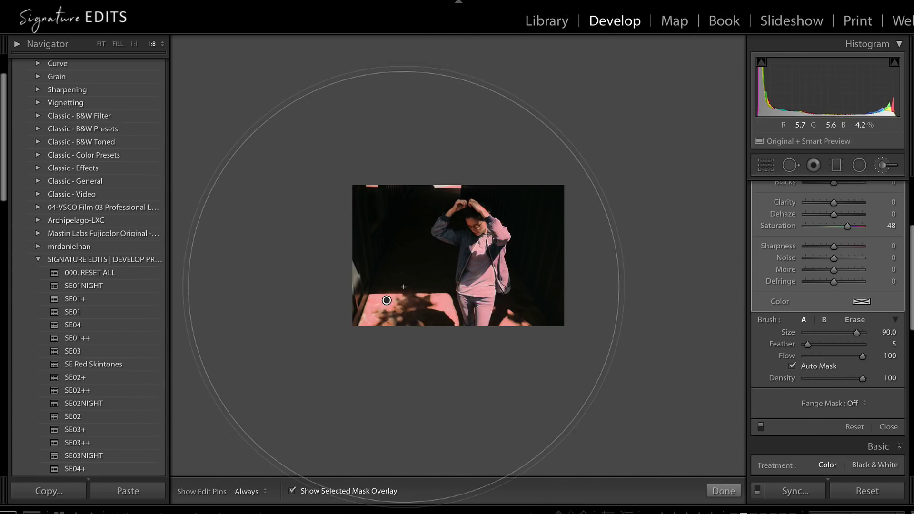
pyautogui.scroll(3, 819, 260)
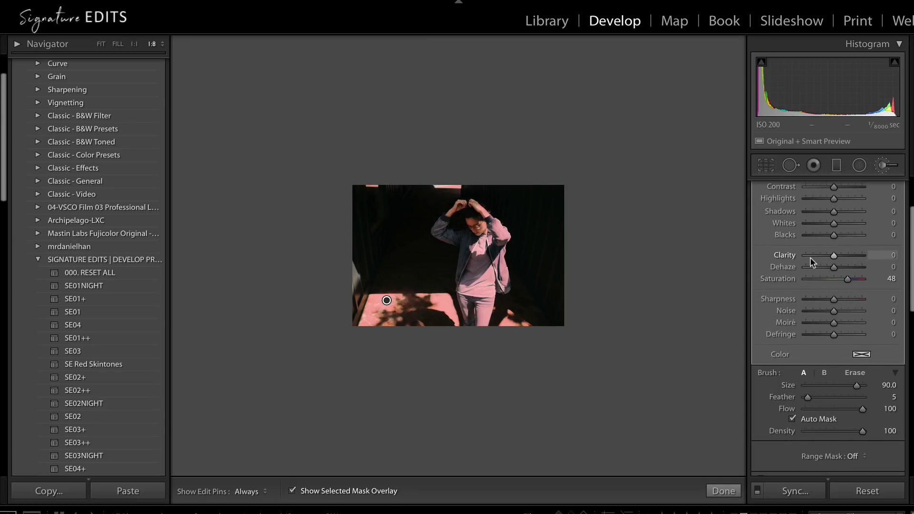
# Step: Reset the mask's Saturation to 0 and set Highlights −13 and Exposure −0.50
pyautogui.press('o')
pyautogui.click(102, 44)
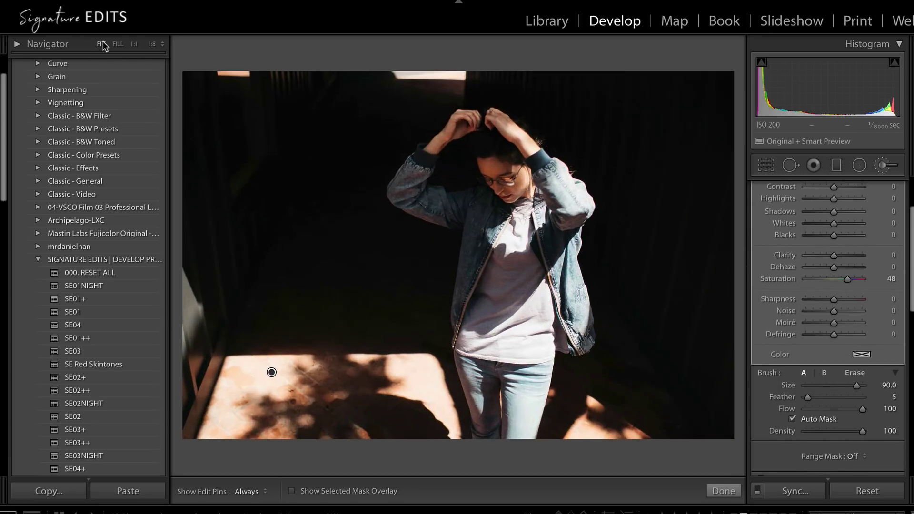
pyautogui.scroll(3, 837, 259)
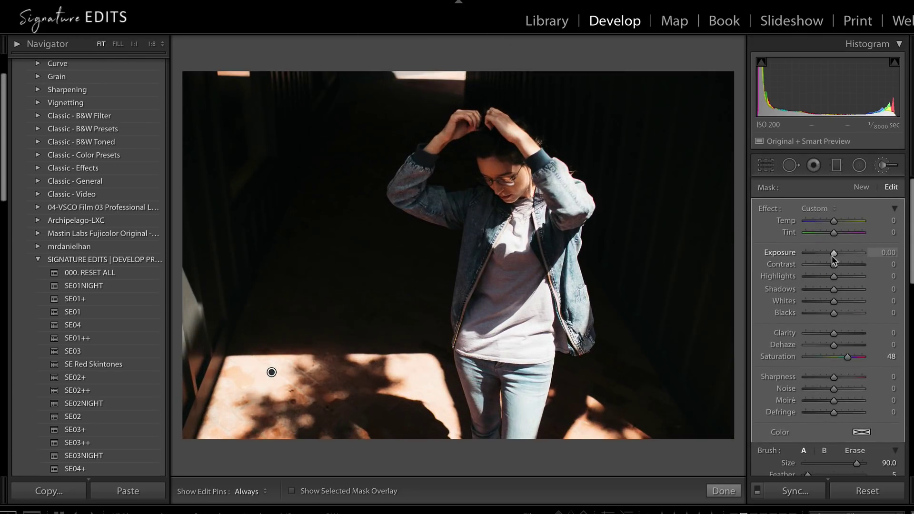
pyautogui.doubleClick(848, 356)
pyautogui.moveTo(832, 276)
pyautogui.mouseDown()
pyautogui.moveTo(819, 276)
pyautogui.moveTo(829, 278)
pyautogui.mouseUp()
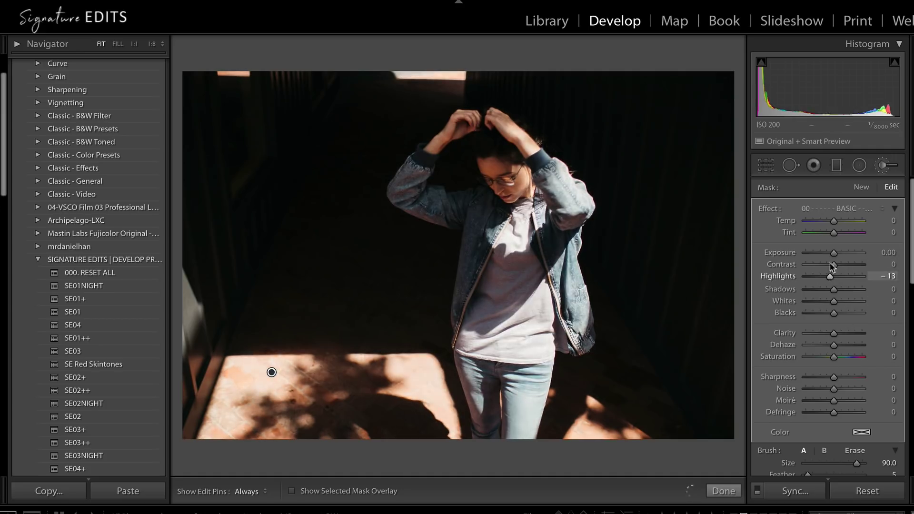
pyautogui.moveTo(832, 251); pyautogui.dragTo(828, 251)
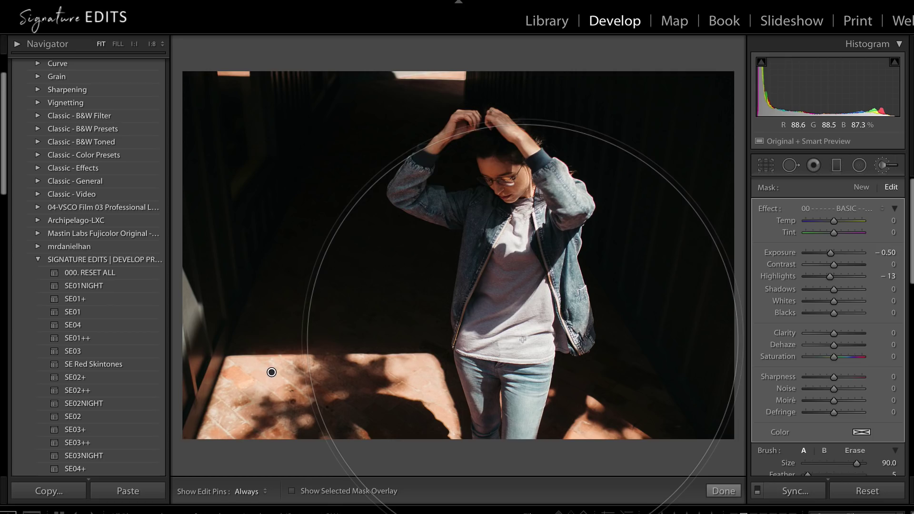
# Step: Delete the darkening brush adjustment, undo, then redo the deletion
pyautogui.press('Delete')
pyautogui.hotkey('ctrl', 'z')
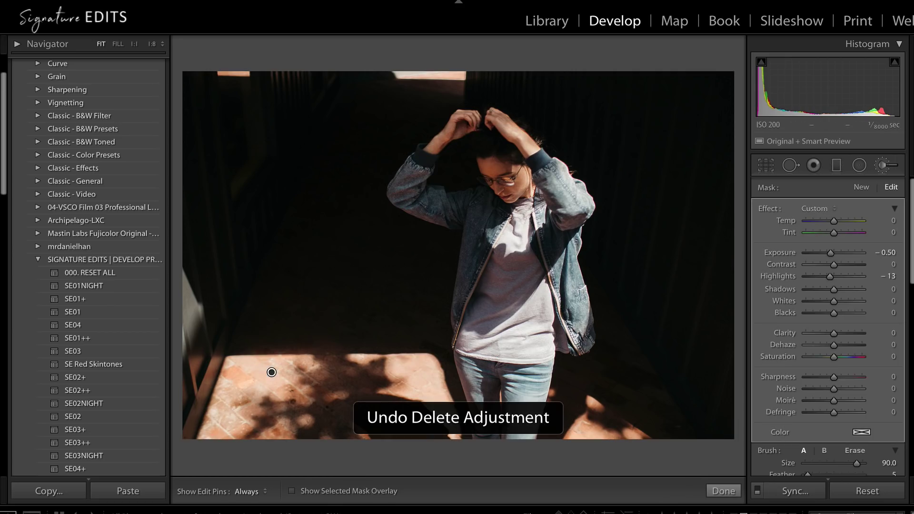
pyautogui.hotkey('ctrl', 'shift', 'z')
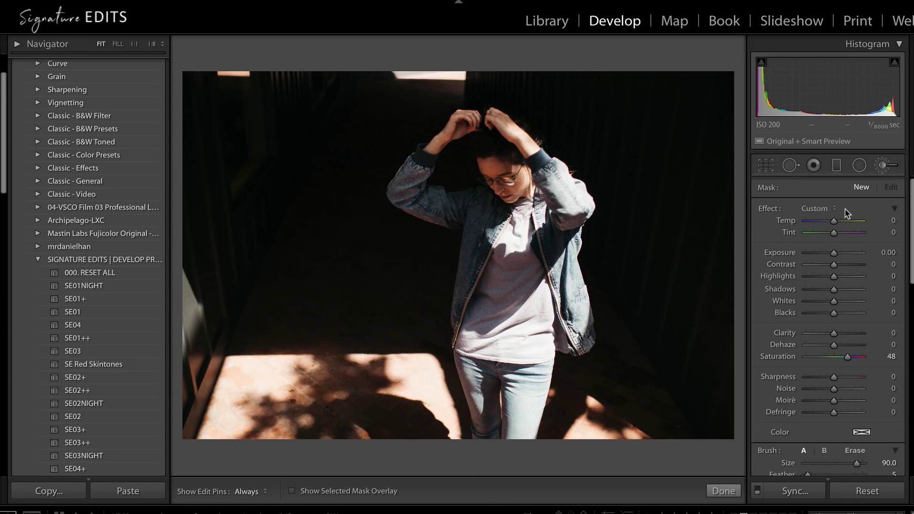
# Step: Paint a trial mask across the sunlit floor with the red overlay showing, then shrink the brush
pyautogui.scroll(-5, 835, 295)
pyautogui.moveTo(835, 338); pyautogui.dragTo(812, 338)
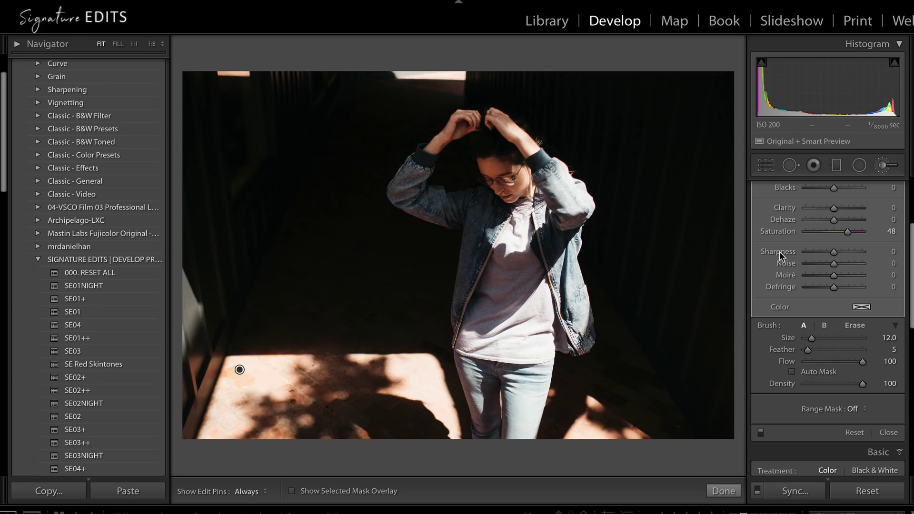
pyautogui.press('o')
pyautogui.press('h')
pyautogui.moveTo(228, 394)
pyautogui.mouseDown()
pyautogui.moveTo(225, 421)
pyautogui.moveTo(237, 395)
pyautogui.moveTo(255, 395)
pyautogui.moveTo(316, 360)
pyautogui.mouseUp()
pyautogui.press('h')
pyautogui.press('[')
pyautogui.press('[')
pyautogui.press('[')
pyautogui.press('[')
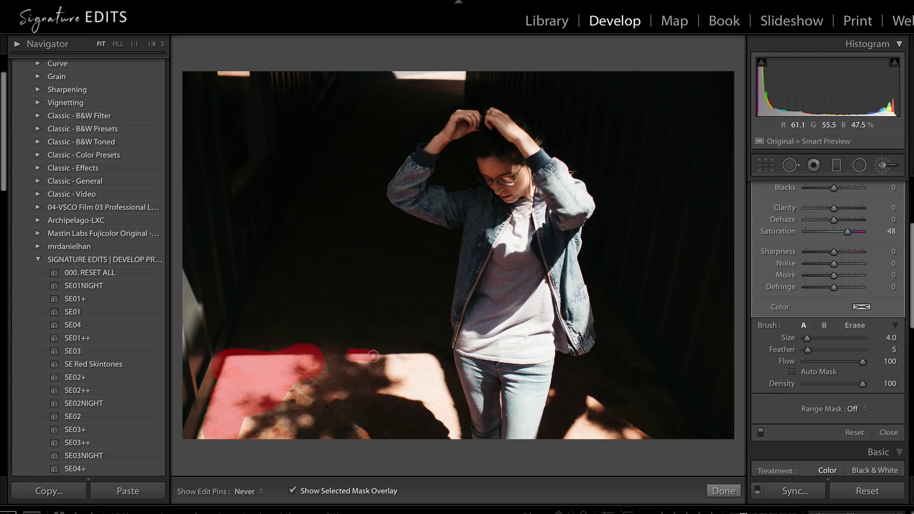
pyautogui.press('h')
# Step: Set brush Feather to 69 and Flow to 23, then delete the hand-painted floor mask
pyautogui.click(844, 350)
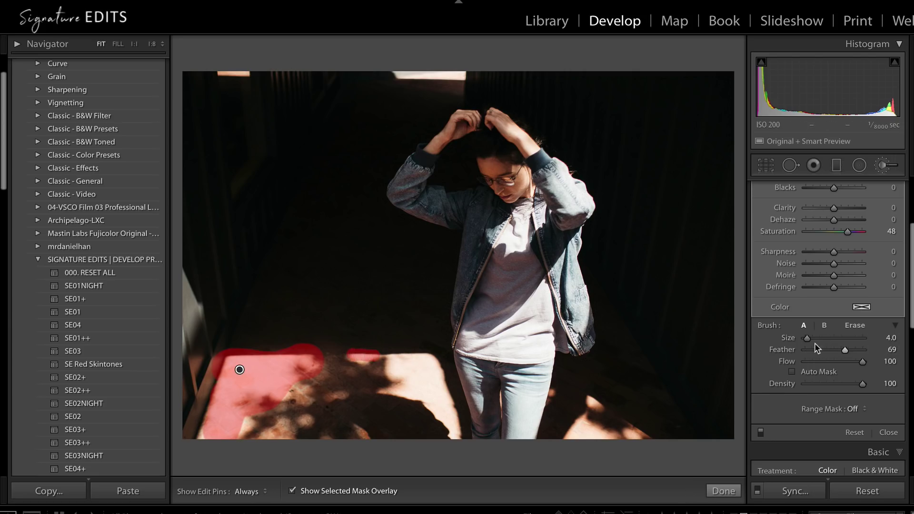
pyautogui.click(817, 361)
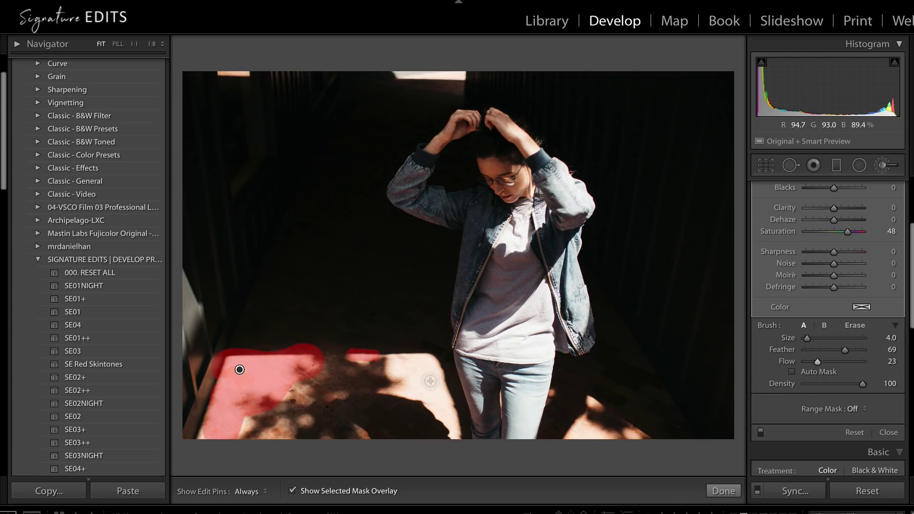
pyautogui.press('h')
pyautogui.scroll(4, 409, 375)
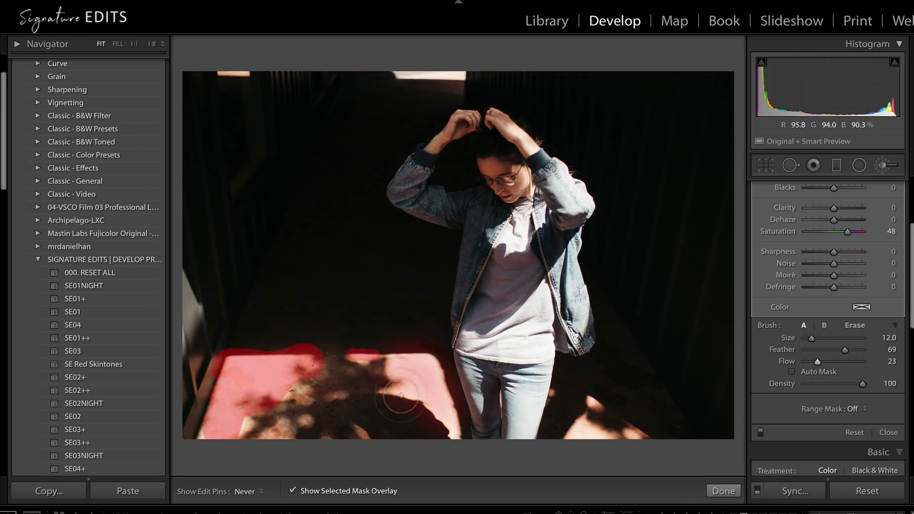
pyautogui.press('h')
pyautogui.scroll(-8, 428, 395)
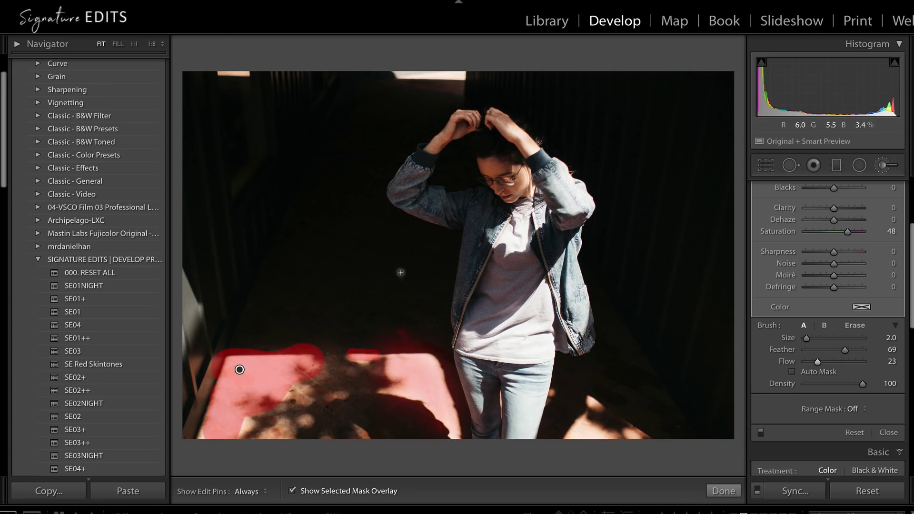
pyautogui.press('Delete')
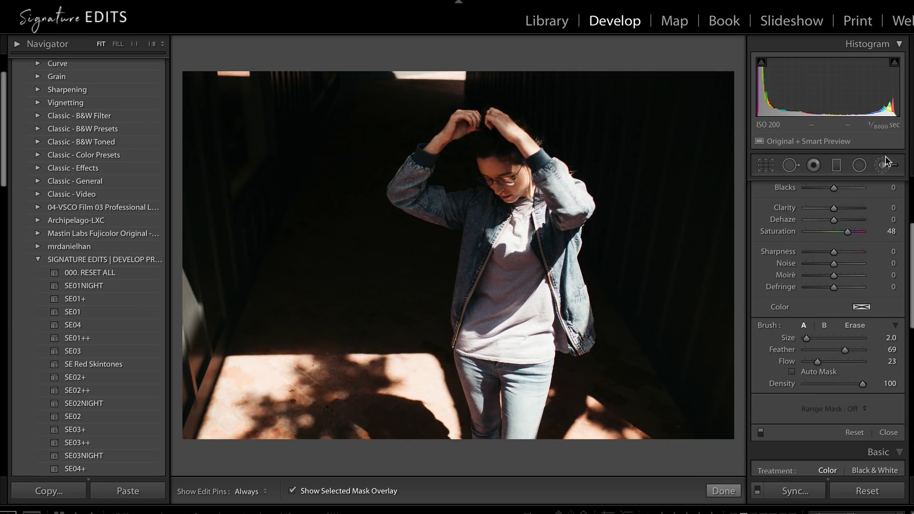
# Step: Start a fresh brush mask with Auto Mask turned on
pyautogui.click(884, 164)
pyautogui.click(884, 164)
pyautogui.click(885, 164)
pyautogui.click(884, 164)
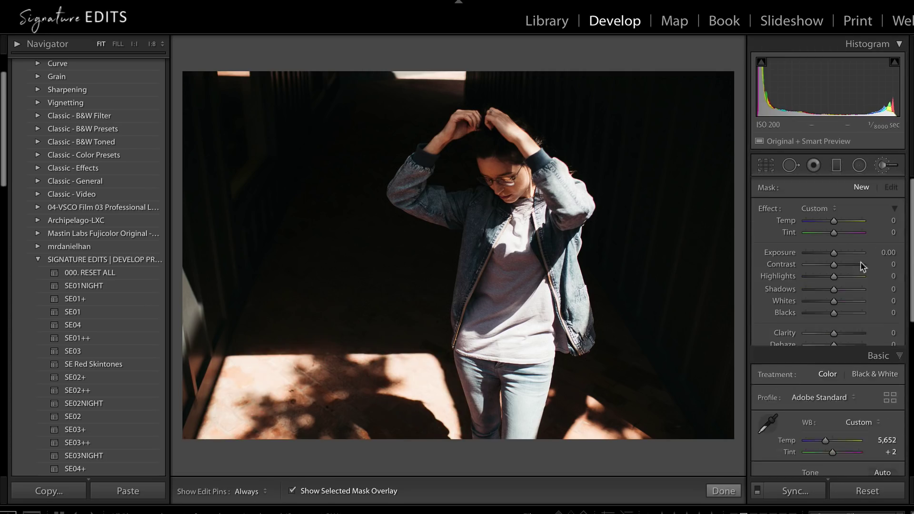
pyautogui.scroll(-4, 819, 335)
pyautogui.click(792, 444)
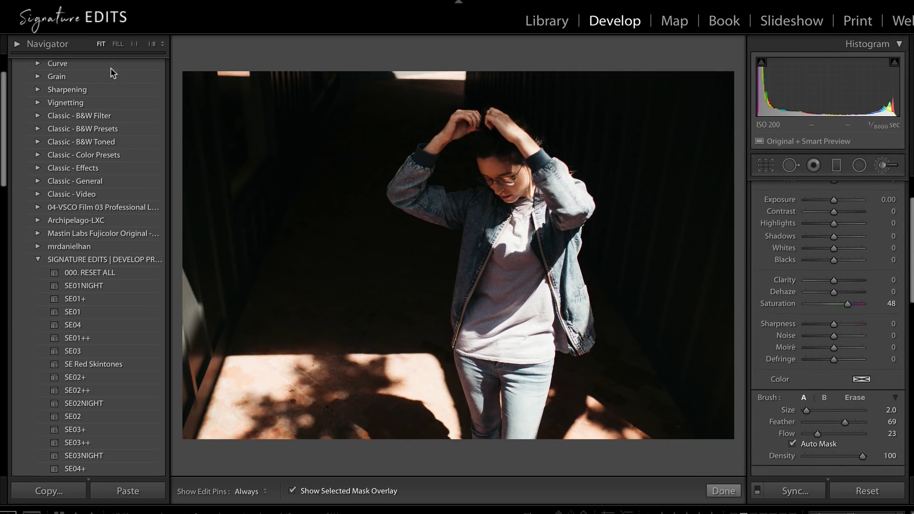
# Step: At 1:8 zoom, set brush Size and Flow to 100 and auto-mask the sunlit floor in one click
pyautogui.click(151, 44)
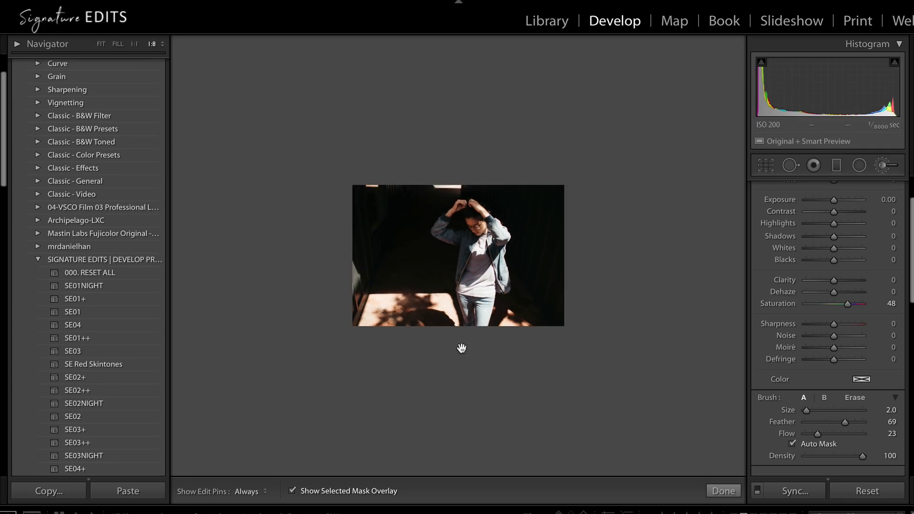
pyautogui.moveTo(837, 407); pyautogui.dragTo(869, 409)
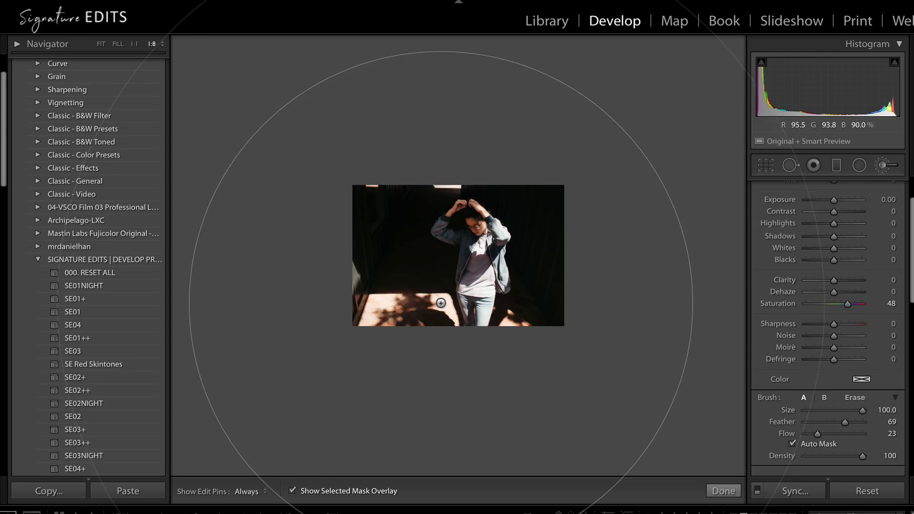
pyautogui.press('space')
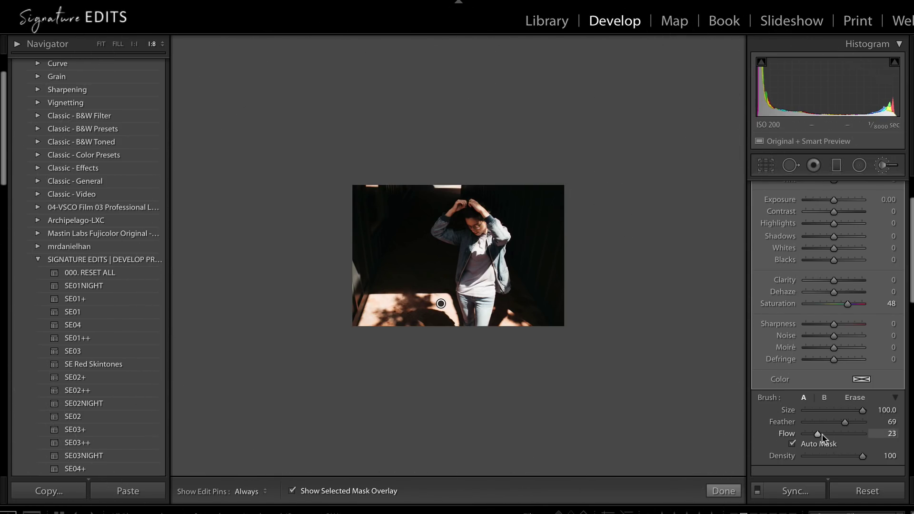
pyautogui.moveTo(818, 432); pyautogui.dragTo(862, 433)
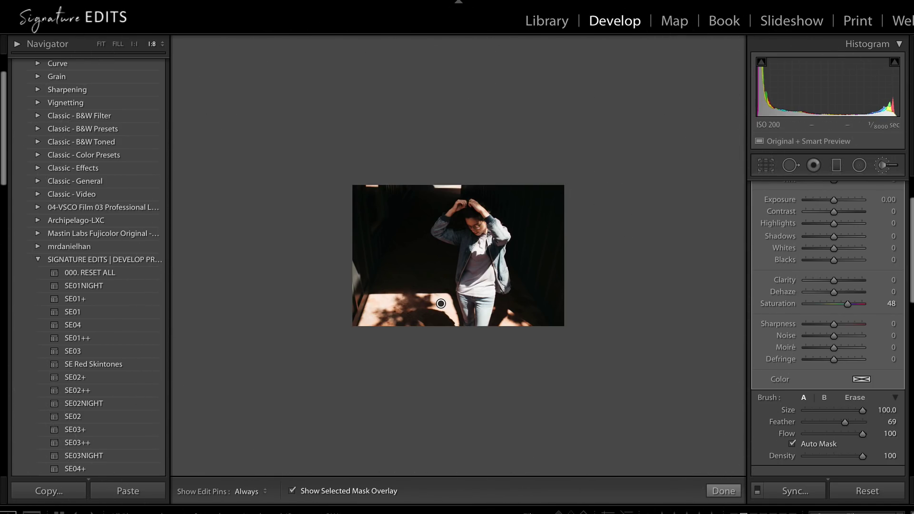
pyautogui.click(387, 301)
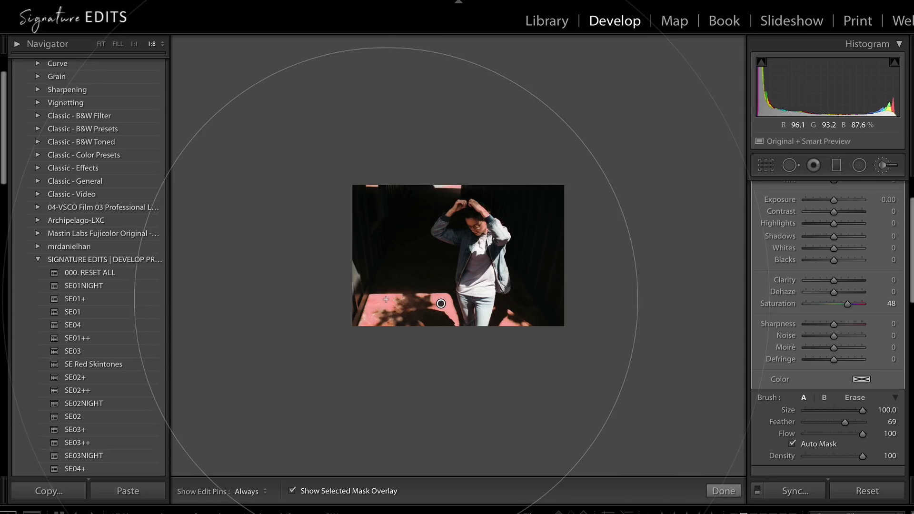
pyautogui.scroll(-5, 386, 299)
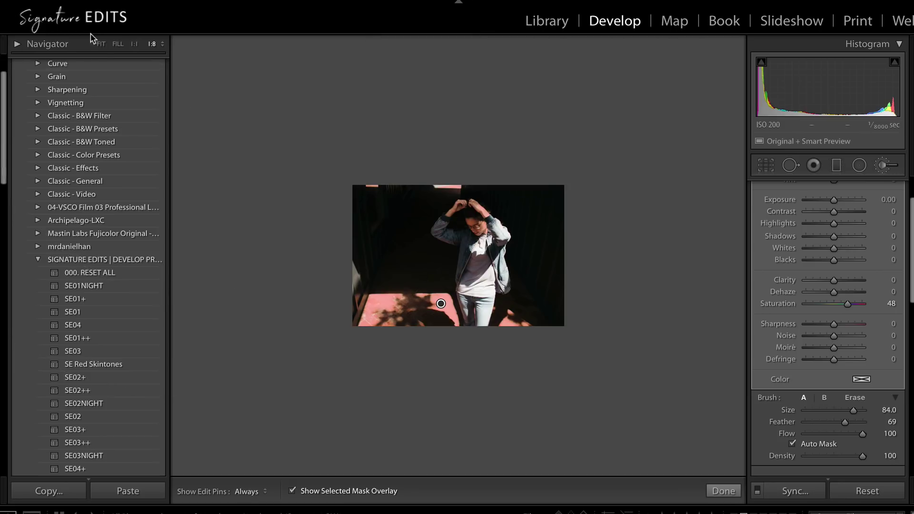
pyautogui.click(101, 44)
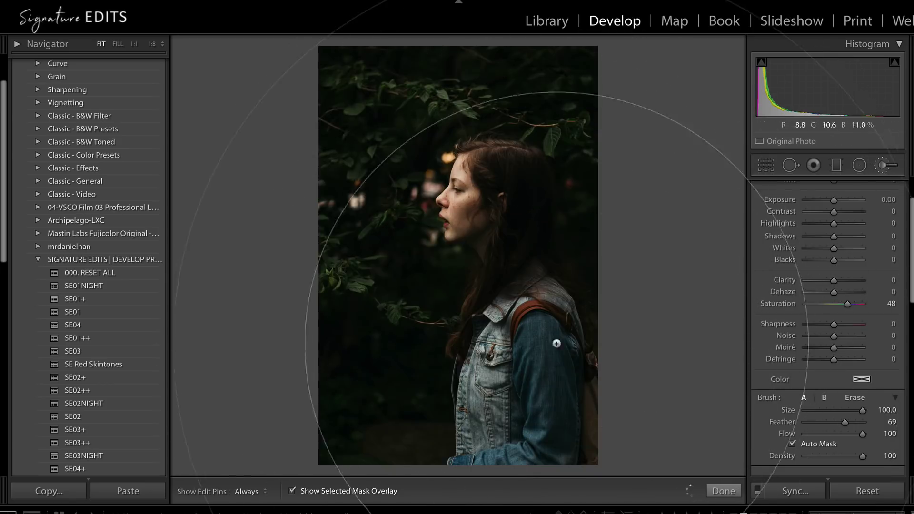
# Step: Auto-mask the denim jacket with one click and set Exposure to 0.48
pyautogui.click(532, 339)
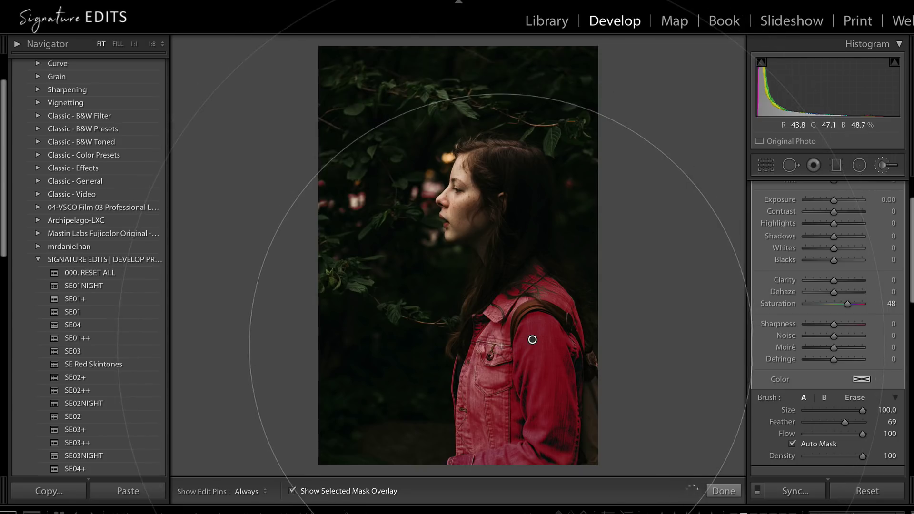
pyautogui.press('o')
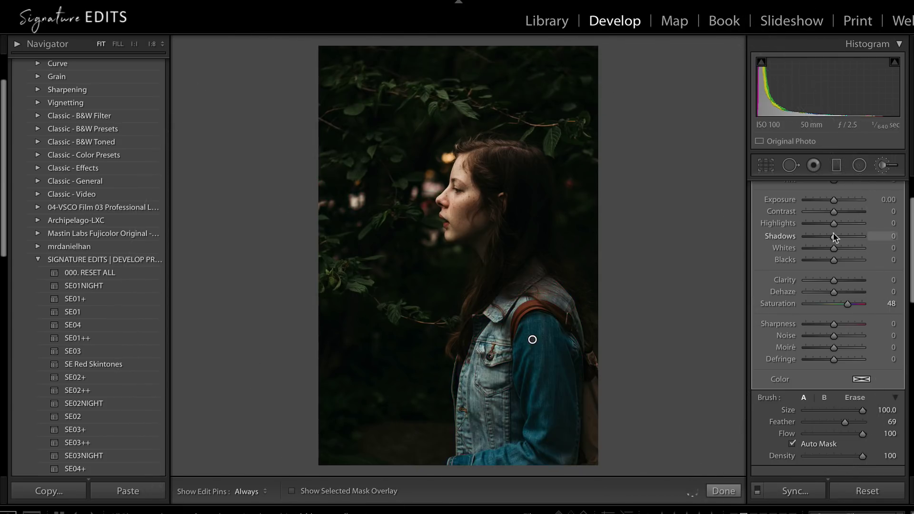
pyautogui.scroll(3, 833, 237)
pyautogui.moveTo(834, 251); pyautogui.dragTo(838, 251)
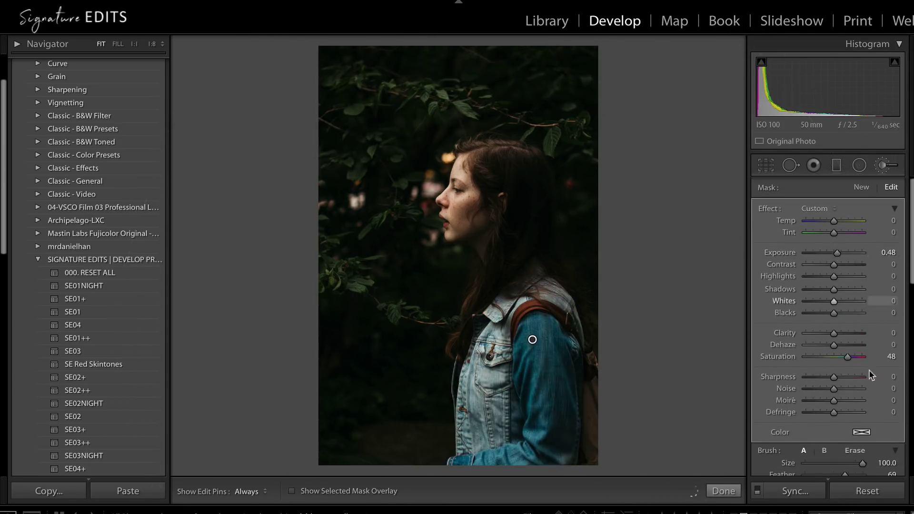
# Step: Try a light blue tint on the jacket from the Color swatch, then delete the adjustment
pyautogui.click(862, 432)
pyautogui.moveTo(738, 445)
pyautogui.mouseDown()
pyautogui.moveTo(649, 445)
pyautogui.moveTo(601, 431)
pyautogui.moveTo(626, 420)
pyautogui.moveTo(595, 428)
pyautogui.mouseUp()
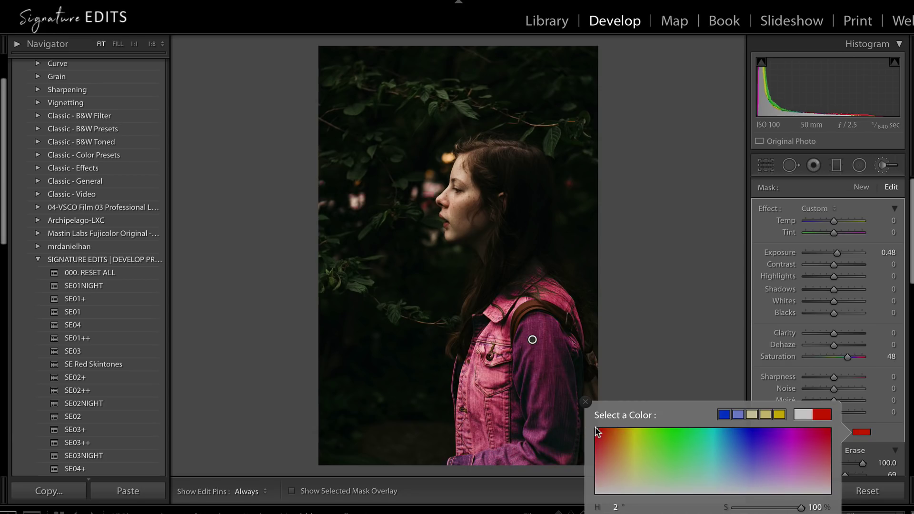
pyautogui.click(725, 462)
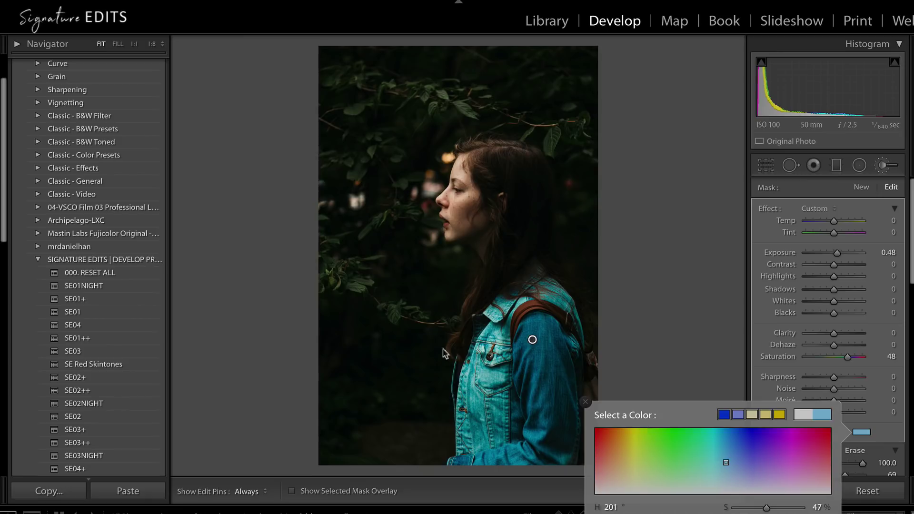
pyautogui.press('Delete')
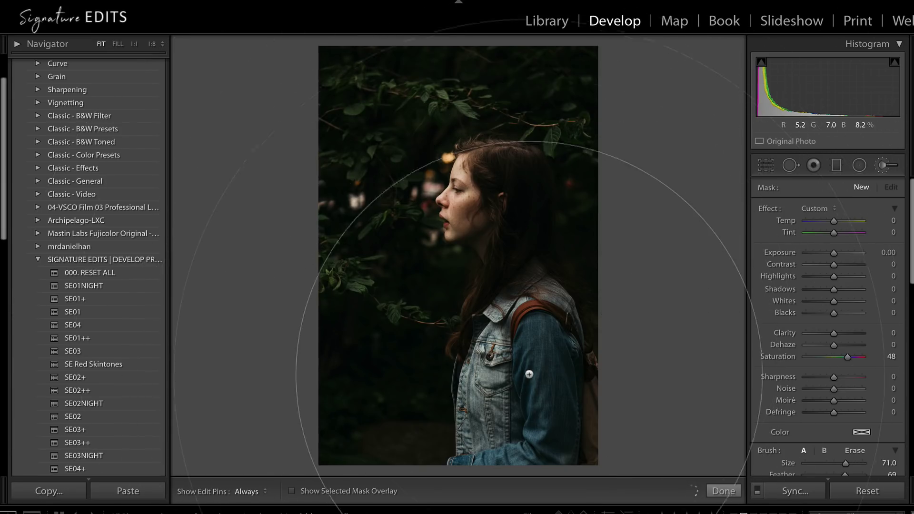
pyautogui.scroll(-7, 549, 296)
pyautogui.scroll(-2, 550, 296)
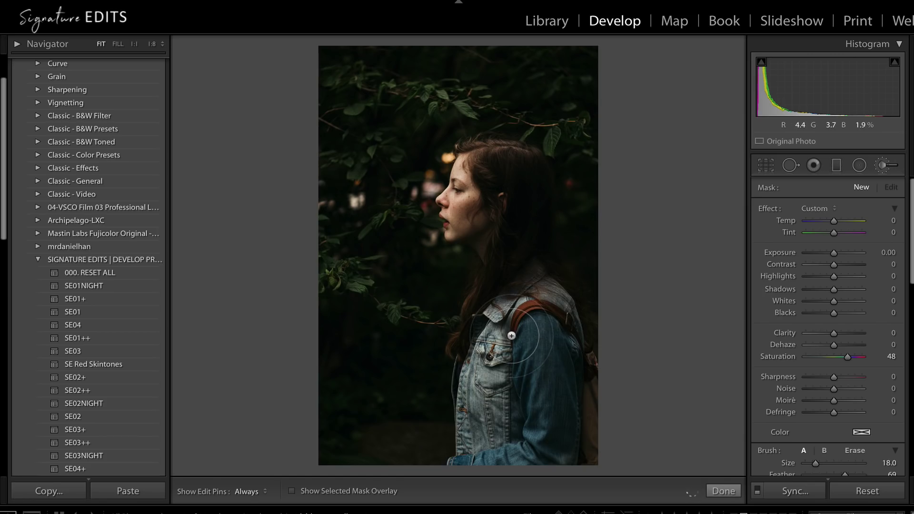
pyautogui.scroll(5, 418, 210)
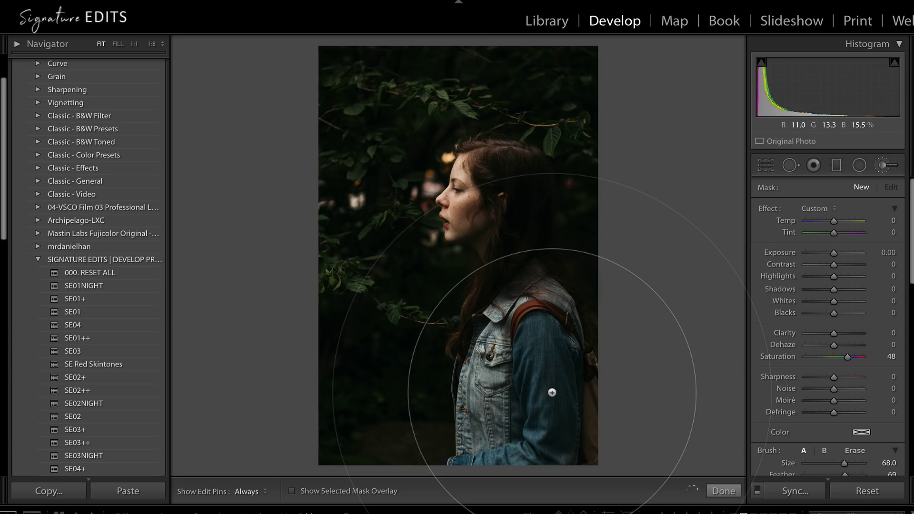
pyautogui.scroll(3, 552, 392)
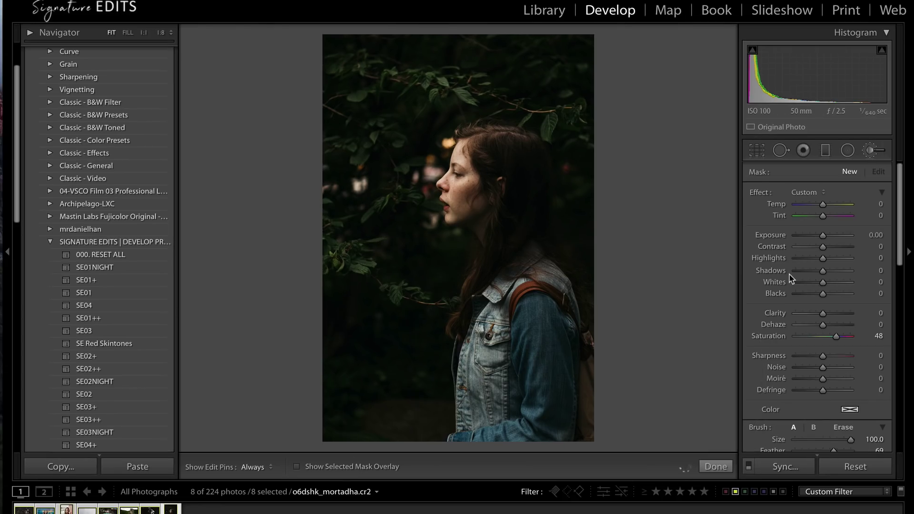